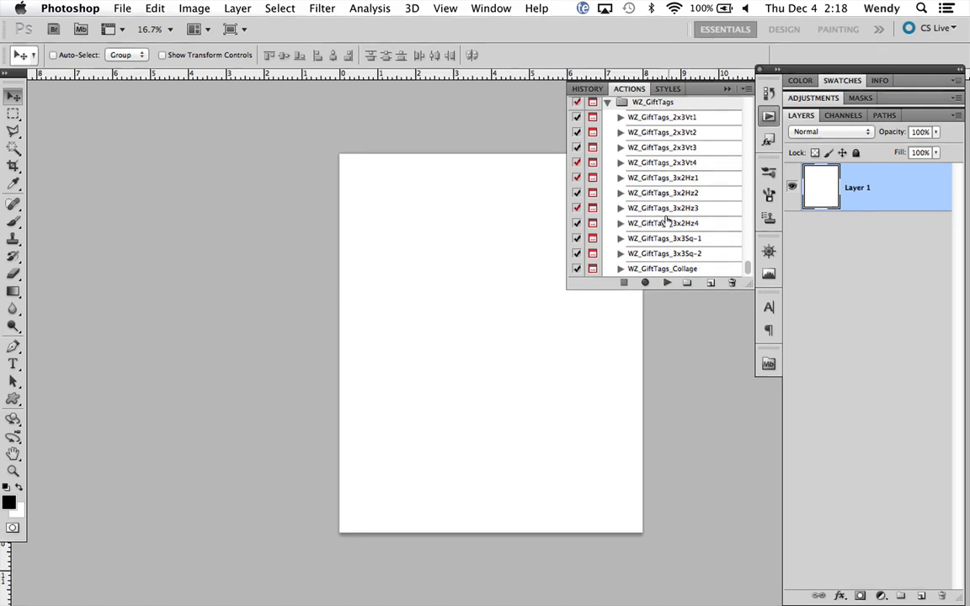
Step: Run the WZ_GiftTags_3x2Hz3 action and proceed past its introductory message
left_click(659, 207)
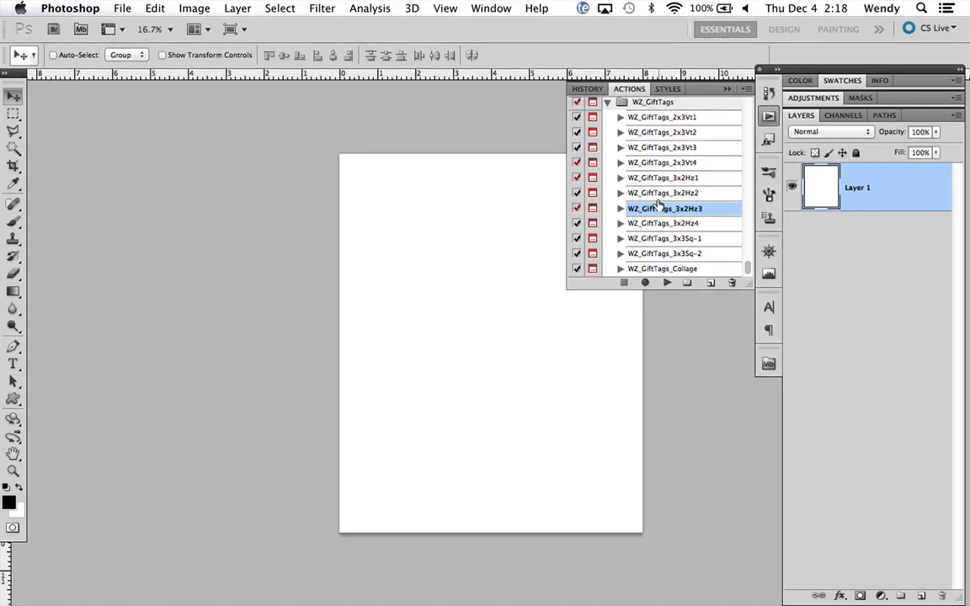
left_click(664, 282)
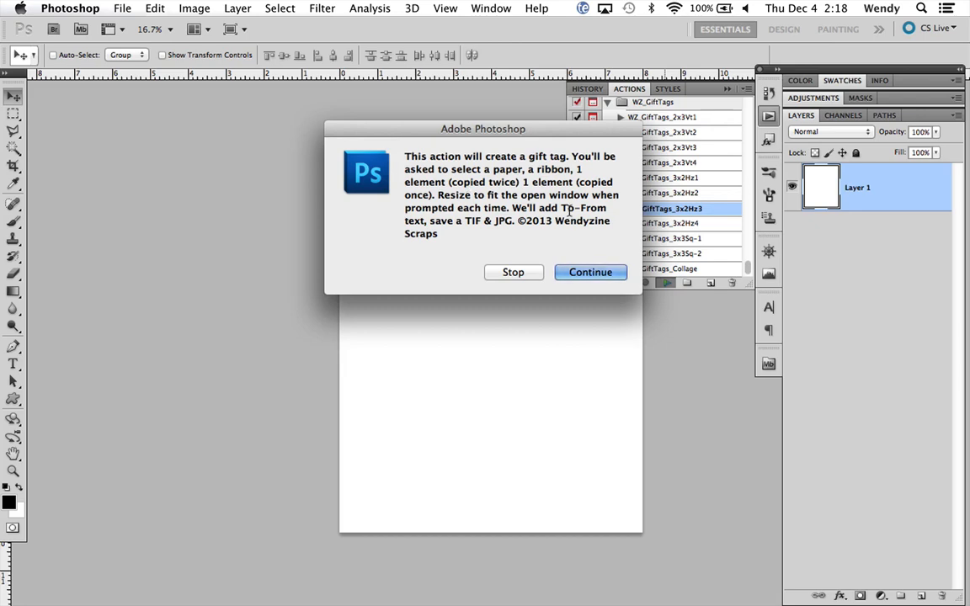
left_click(601, 273)
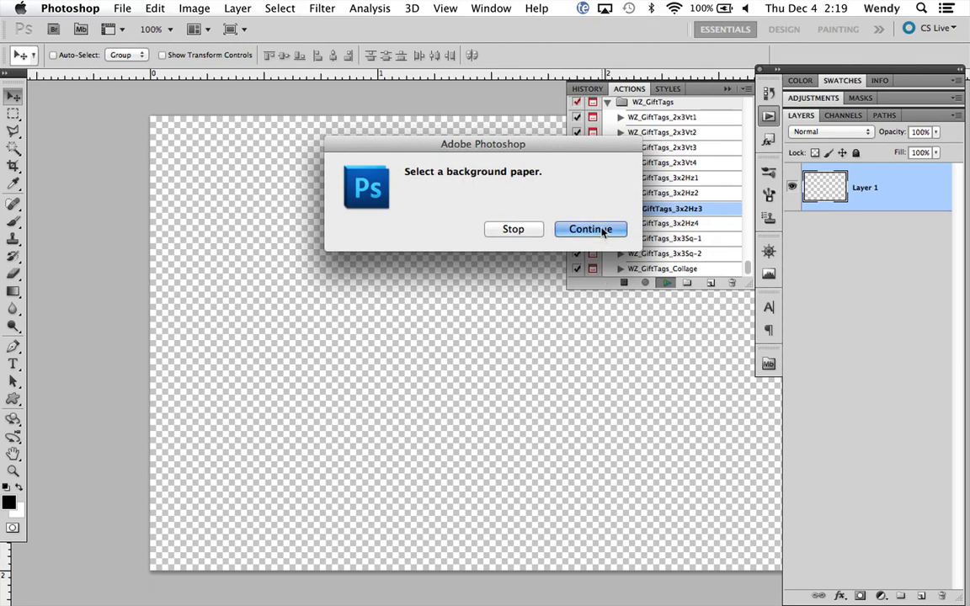
Step: Browse the supply images with a larger preview and open StudioMix79_whispersofwinter_pp7.jpg as the tag's background paper
left_click(602, 231)
left_click(518, 252)
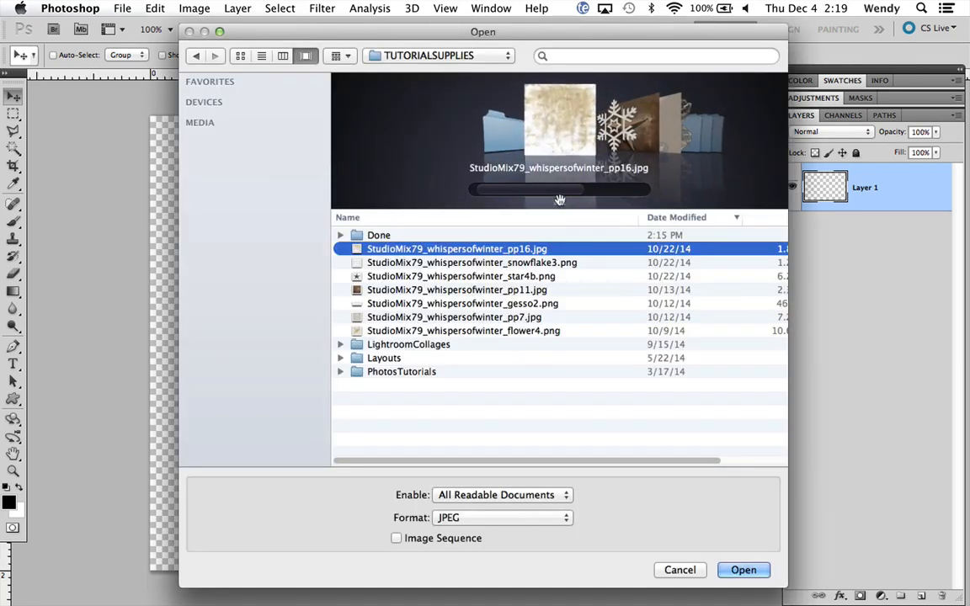
left_click_drag(558, 201, 546, 275)
key("Down")
key("Down")
key("Down")
key("Down")
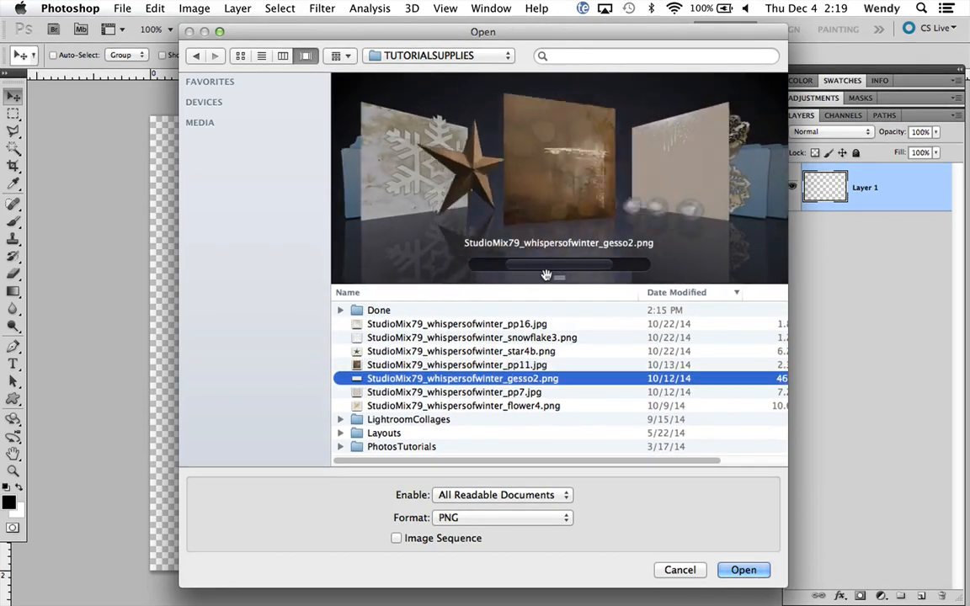
key("Down")
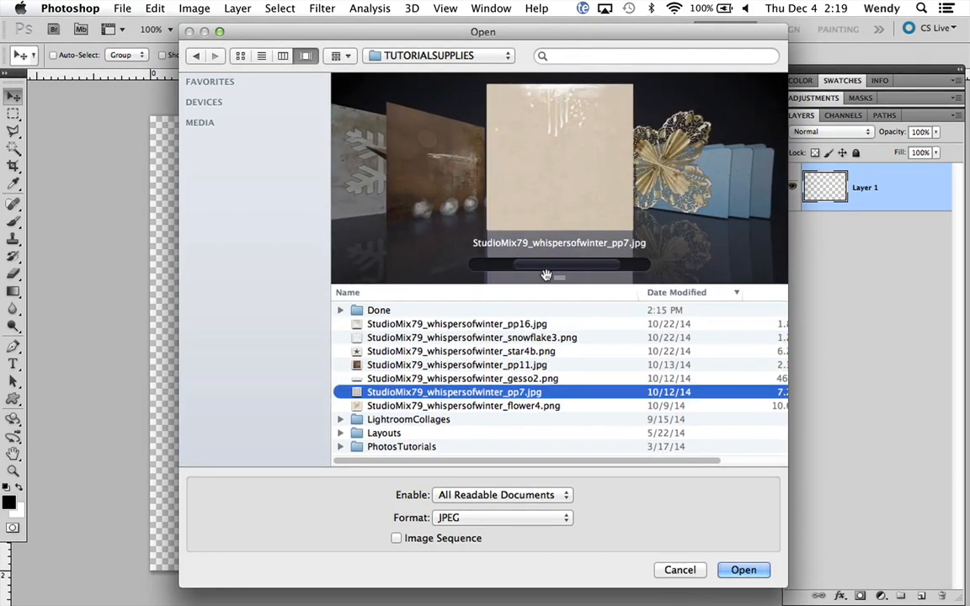
key("Return")
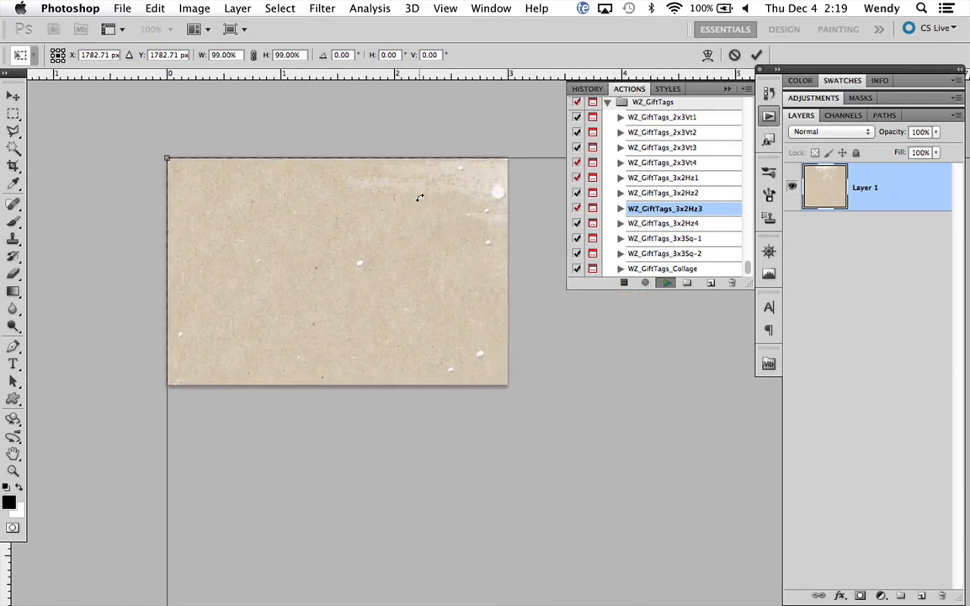
Step: Shrink the background paper proportionally to about 32% so it still covers the whole tag canvas
left_click_drag(118, 145, 377, 414)
left_click_drag(491, 473, 202, 177)
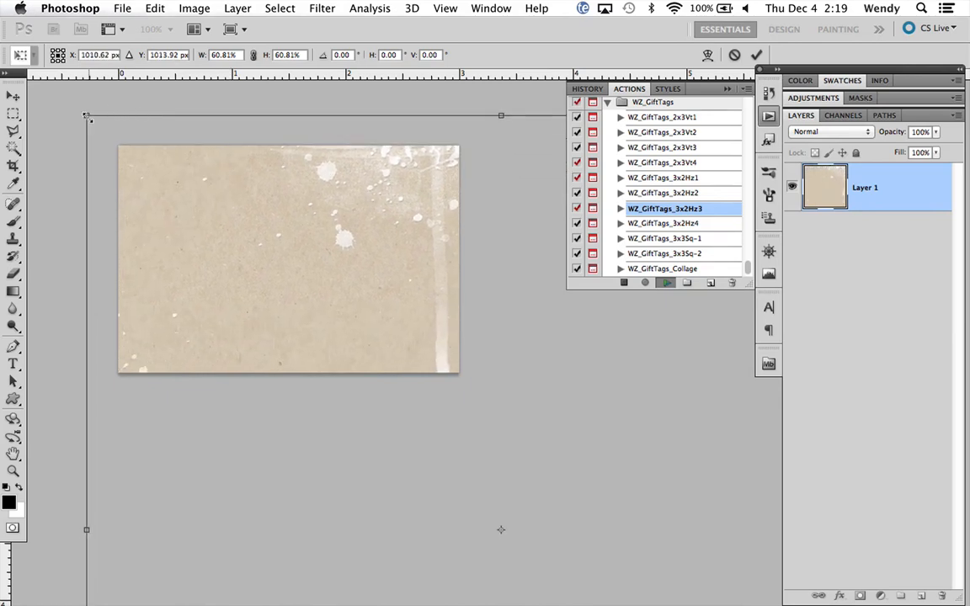
key("super+minus")
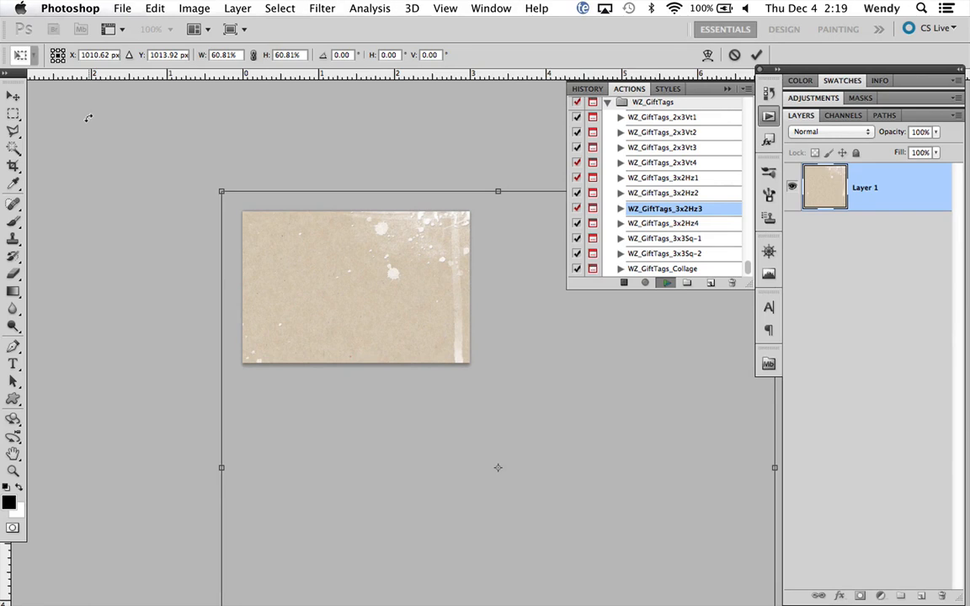
key("super+minus")
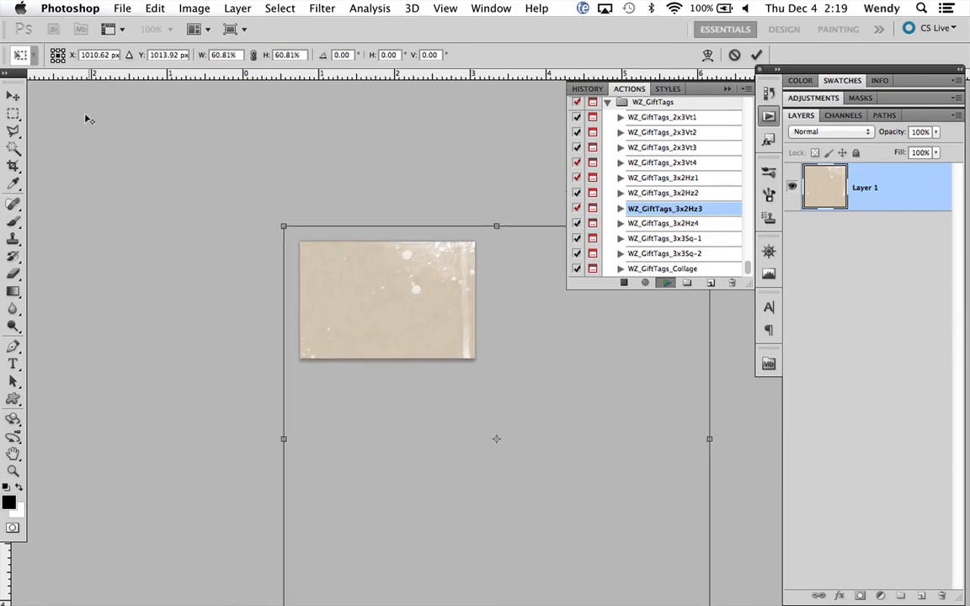
scroll(89, 118, "right", 4)
scroll(88, 118, "down", 2)
scroll(88, 117, "right", 2)
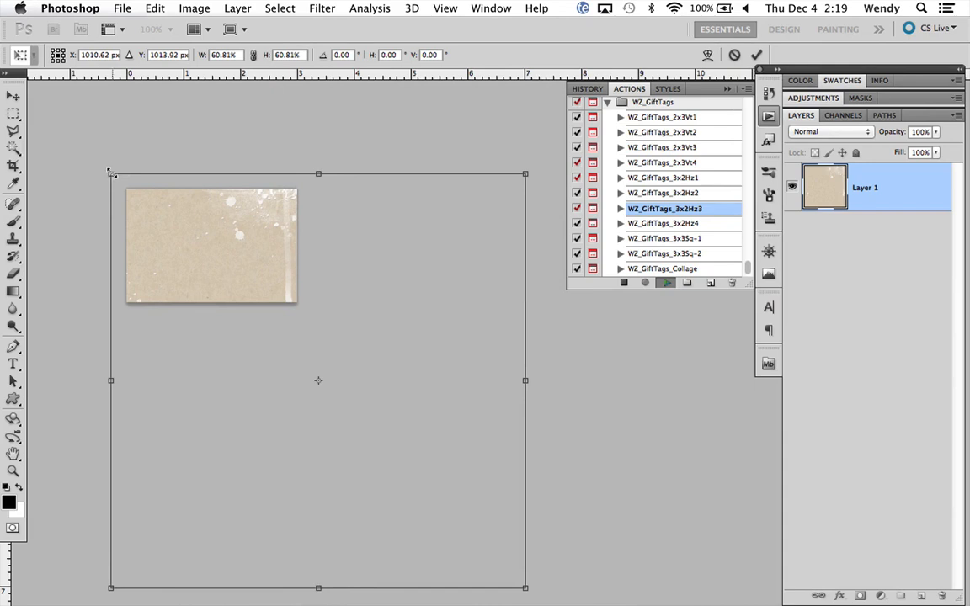
left_click_drag(111, 172, 155, 214)
Step: Adjust the paper's position so its white paint drips fall from the tag's upper edge, and apply the transform
key("super+plus")
key("super+plus")
scroll(155, 214, "left", 4)
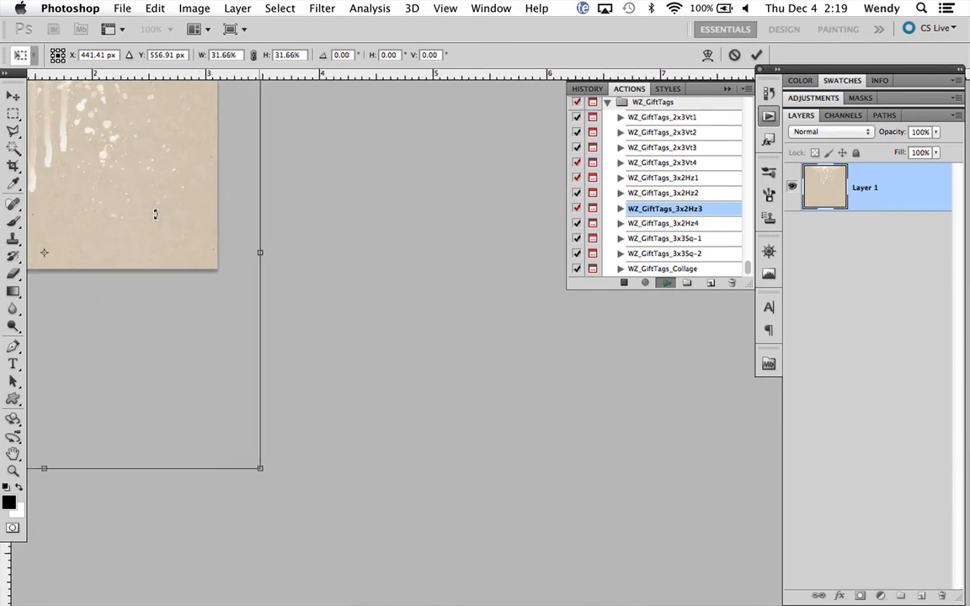
scroll(155, 214, "up", 3)
scroll(155, 214, "left", 8)
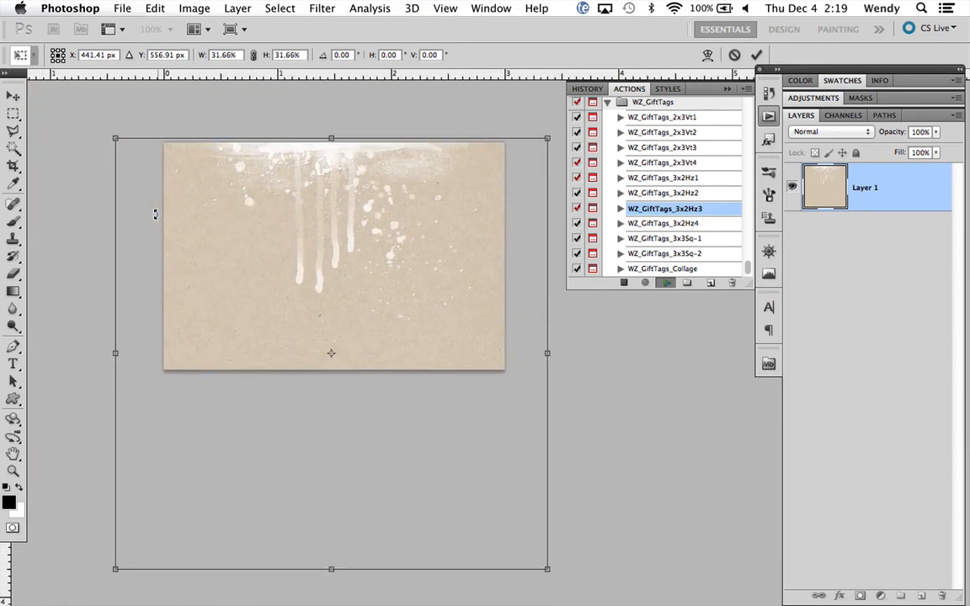
left_click_drag(330, 223, 329, 196)
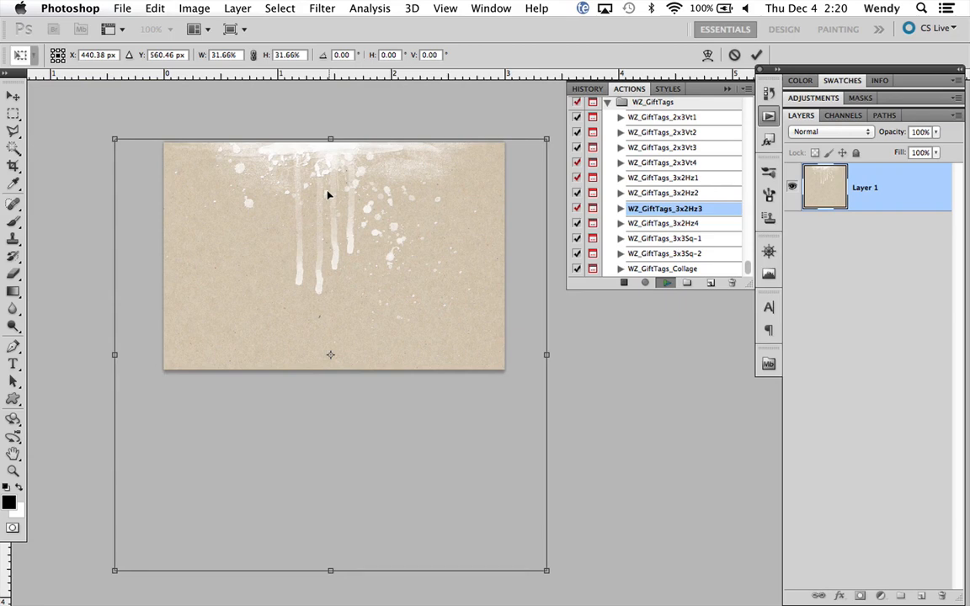
key("Return")
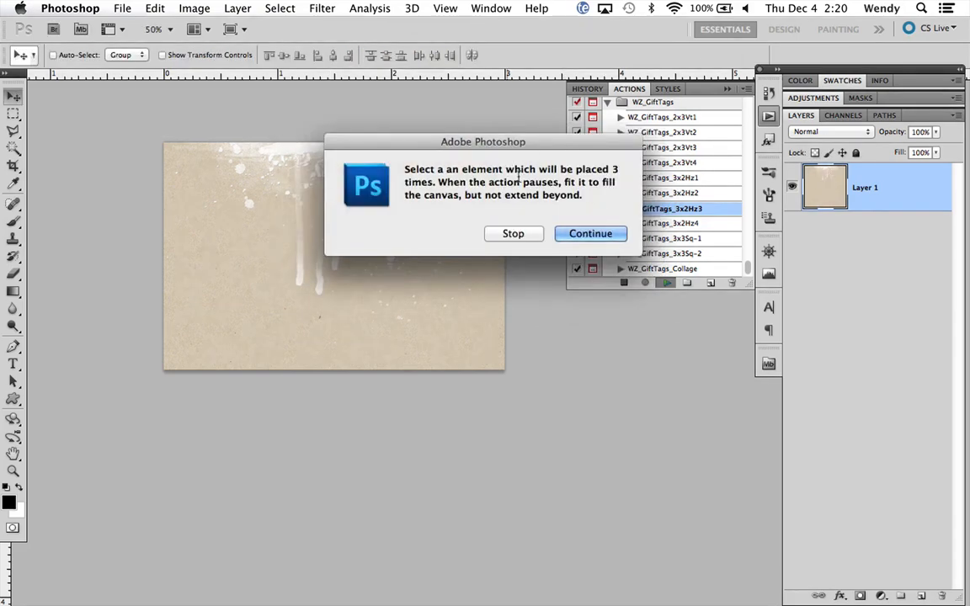
Step: Browse the supplies for the element placed three times and open StudioMix79_whispersofwinter_flower4.png
left_click(591, 234)
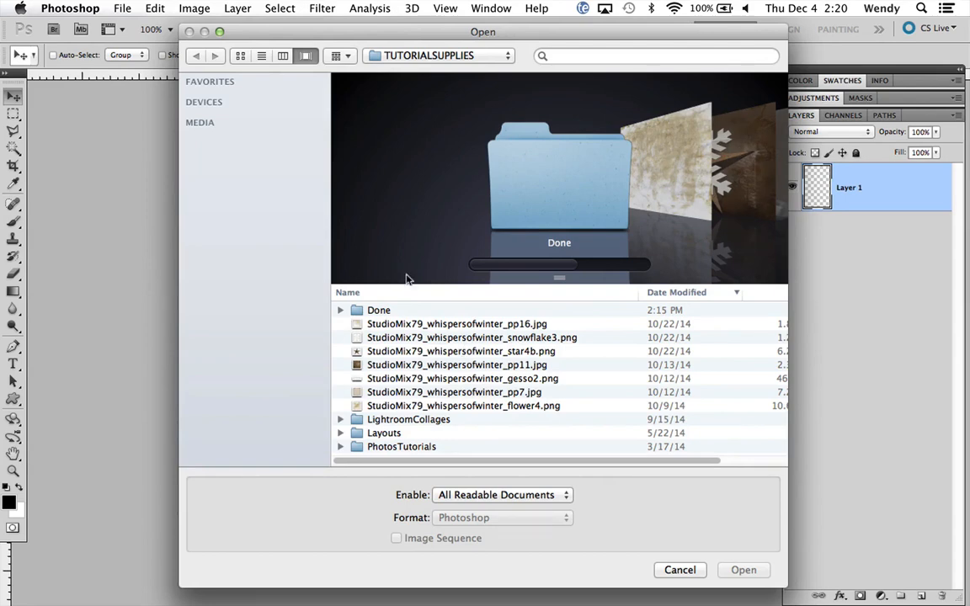
left_click_drag(246, 31, 514, 504)
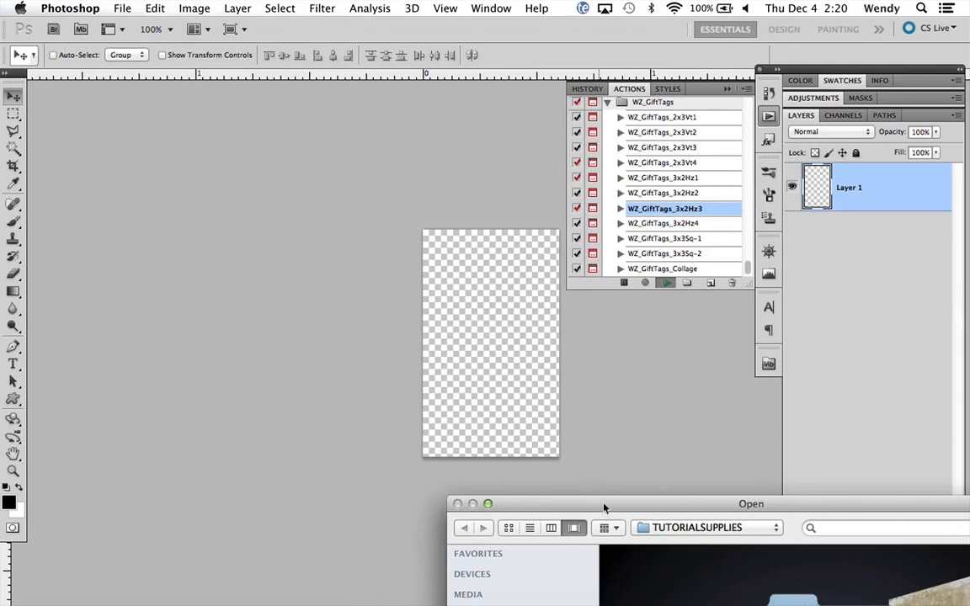
left_click_drag(603, 508, 306, 94)
left_click(426, 434)
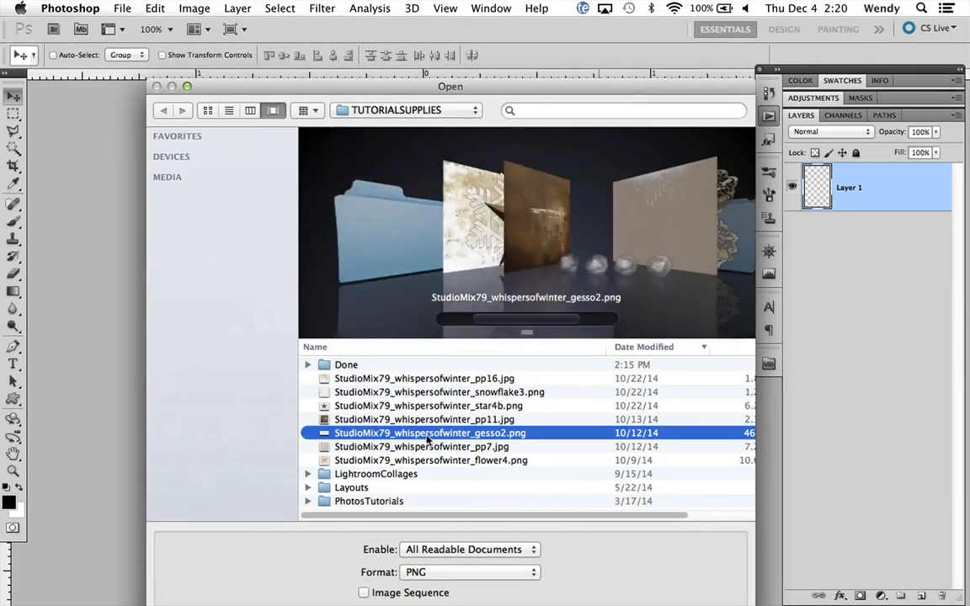
key("Up")
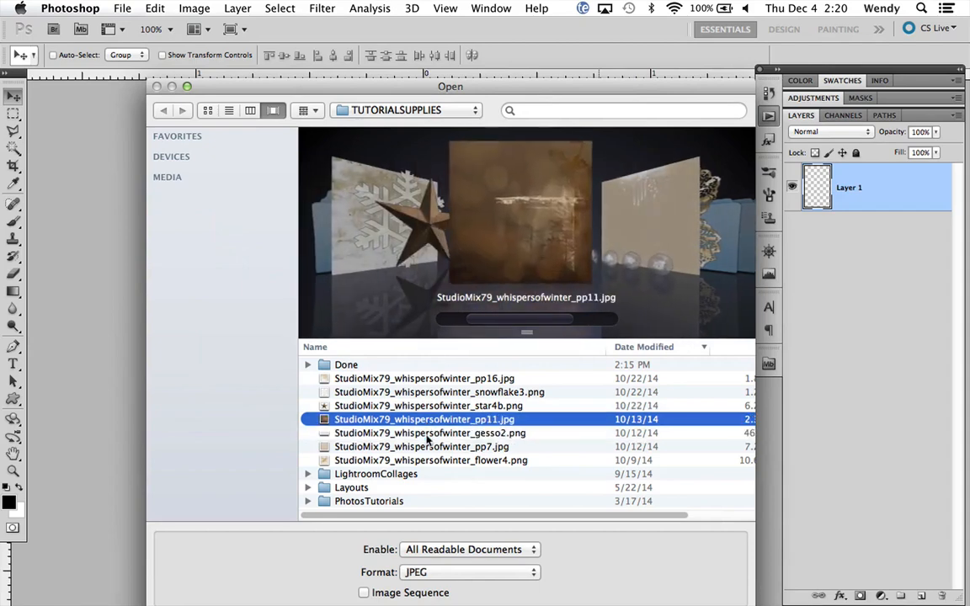
key("Down")
key("Down")
key("Down")
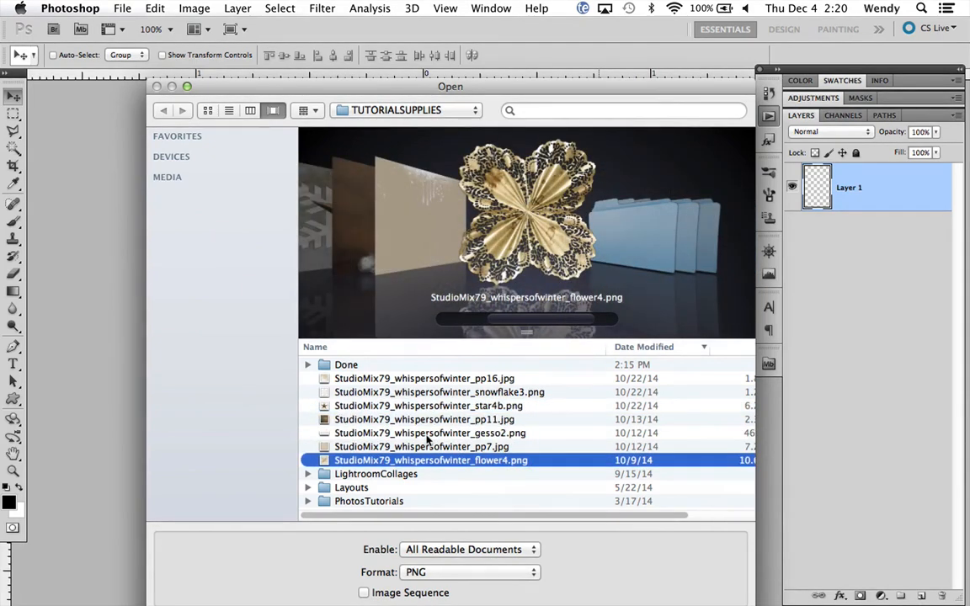
key("Up")
key("Down")
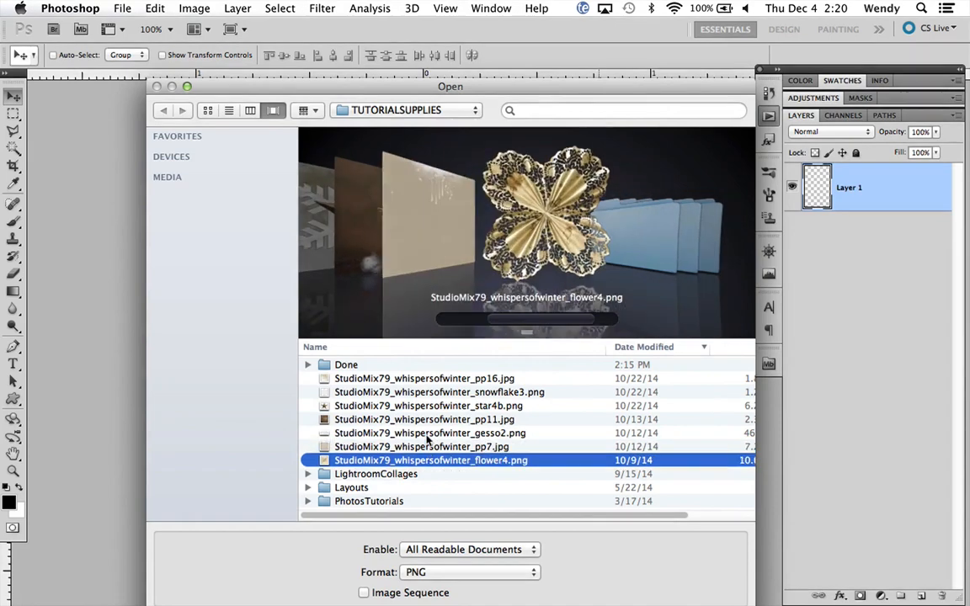
left_click_drag(556, 84, 540, 31)
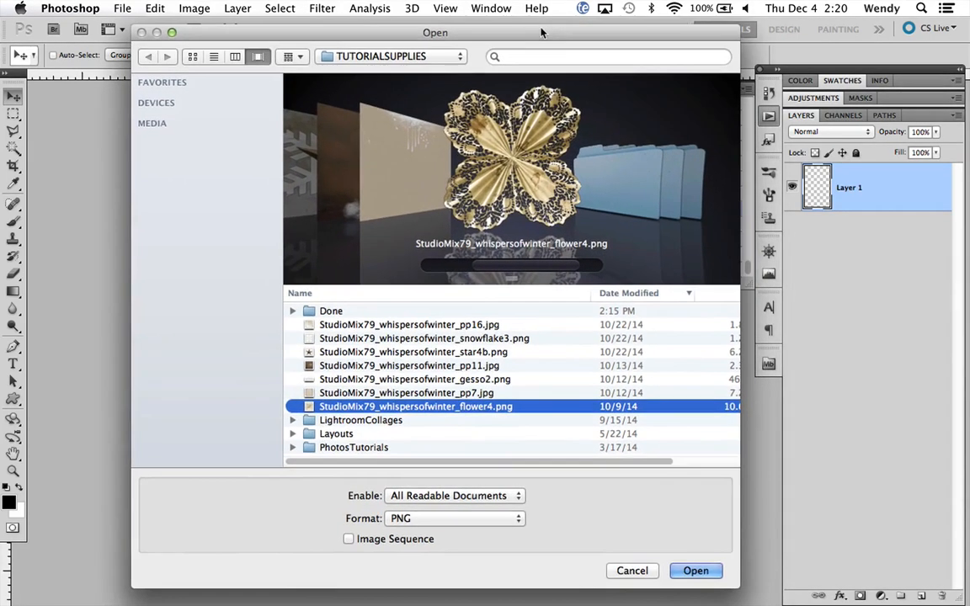
left_click(712, 571)
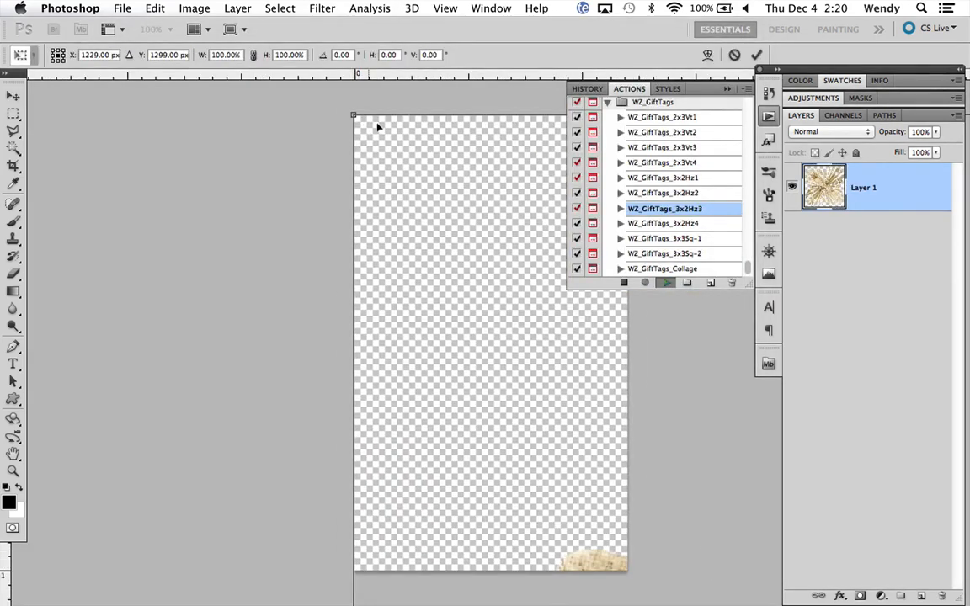
Step: Scale the oversized flower down freehand to about 52%
left_click_drag(352, 112, 249, 139)
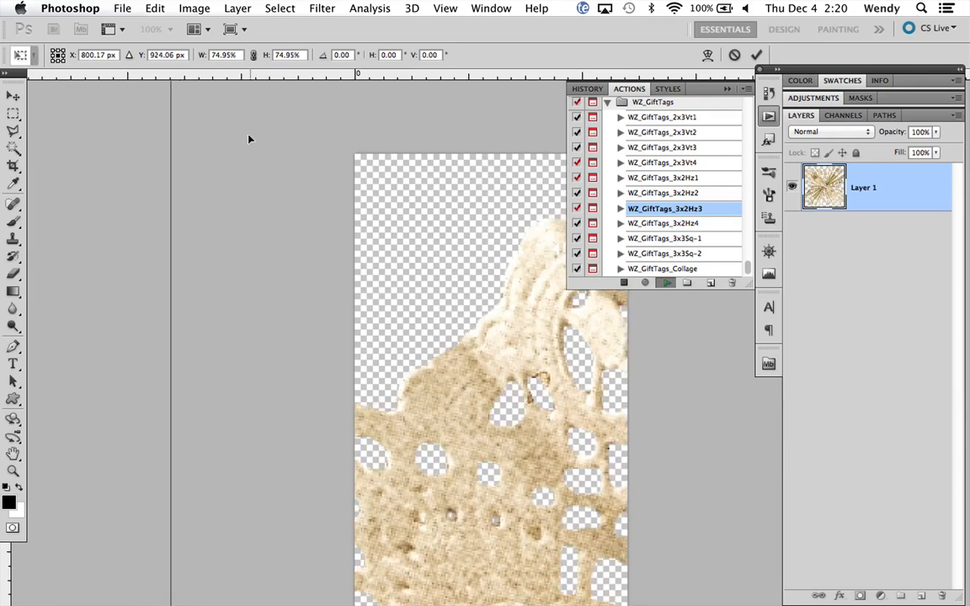
key("super+minus")
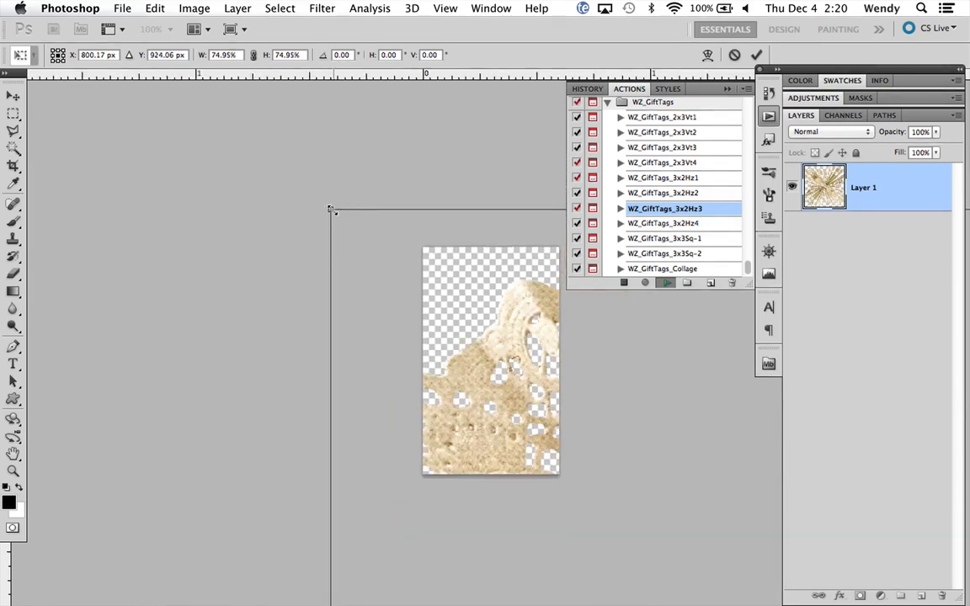
left_click_drag(330, 210, 542, 433)
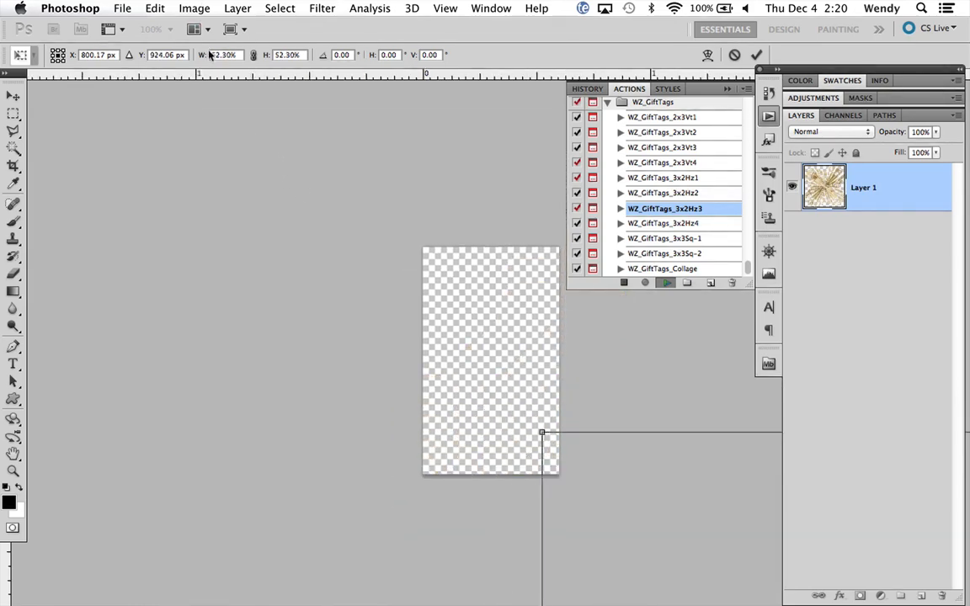
Step: Set the flower's width and height scale to 10% and its position to X 0, Y 0
left_click(213, 54)
type("10")
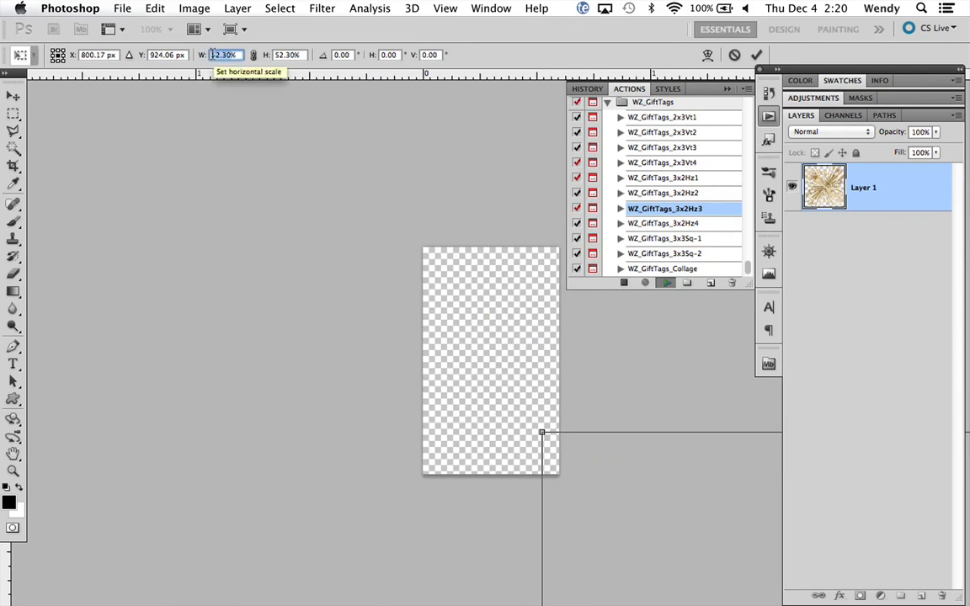
key("Tab")
type("10")
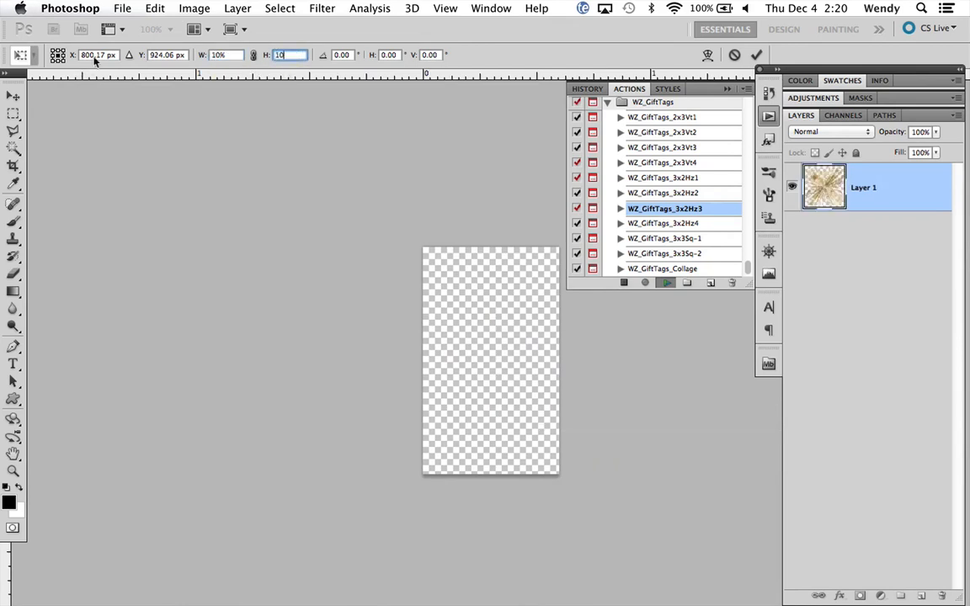
left_click(95, 54)
type("0")
key("Tab")
type("0")
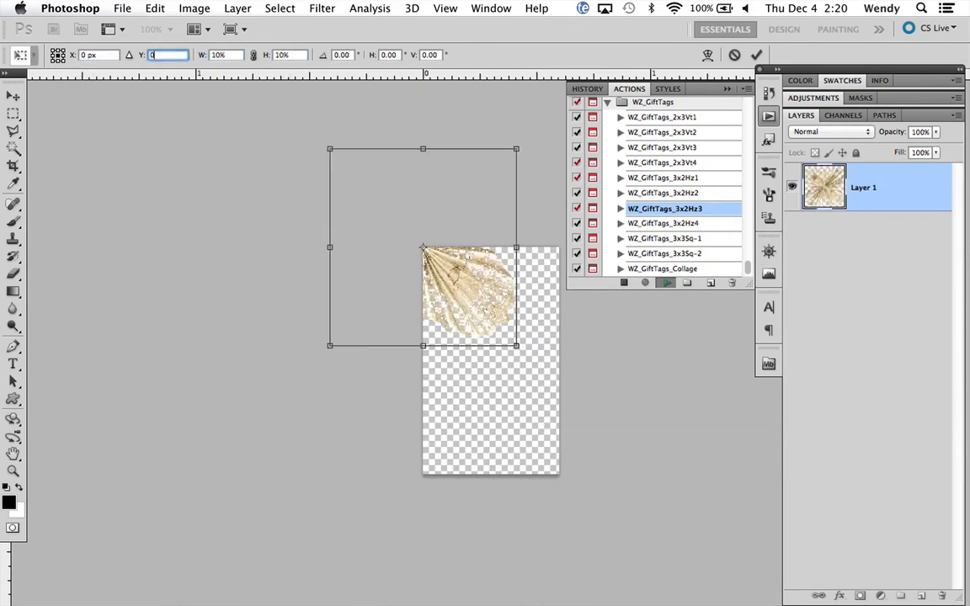
Step: Center the flower on the canvas, scale it to about 7.2% so it fills the width without overrunning, and apply the transform
left_click_drag(402, 290, 470, 399)
left_click_drag(394, 259, 423, 300)
key("super+plus")
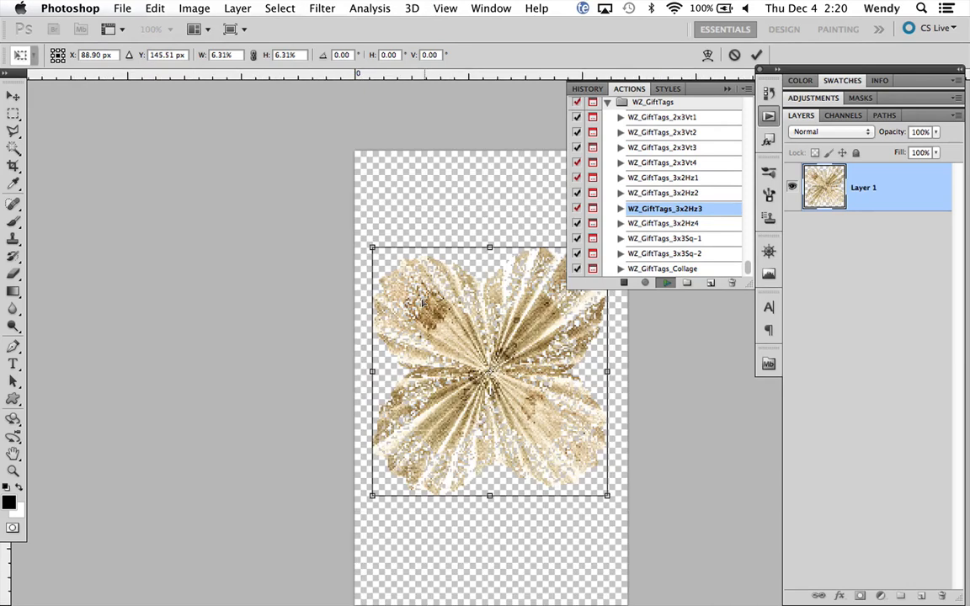
scroll(369, 305, "right", 10)
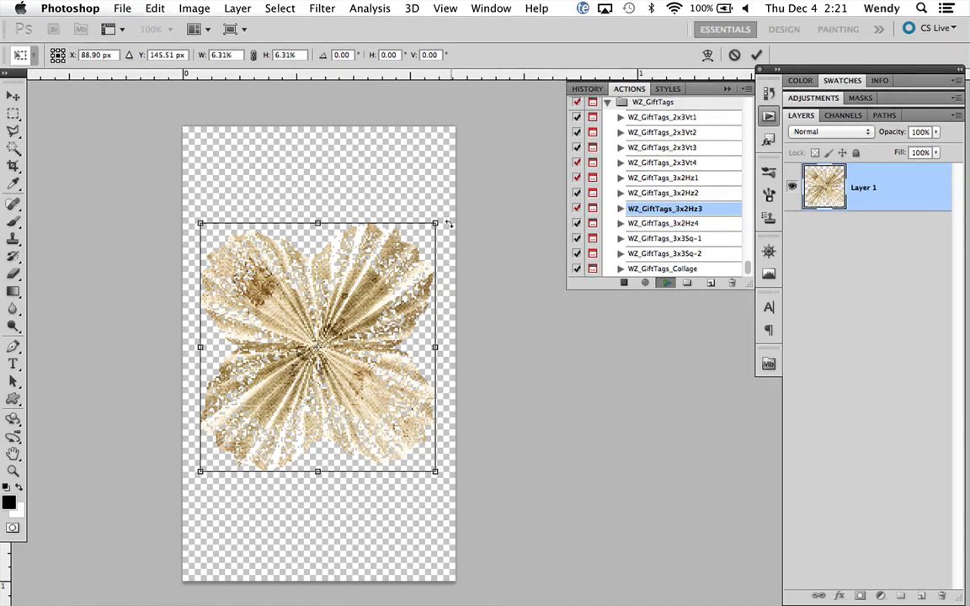
mouse_move(436, 223)
left_mouse_down()
mouse_move(465, 191)
mouse_move(447, 210)
left_mouse_up()
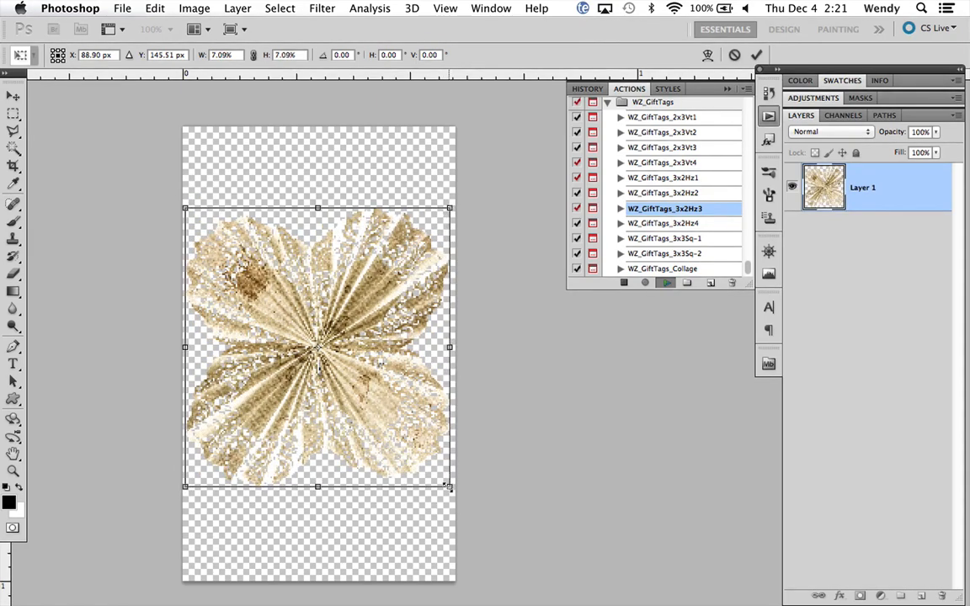
left_click_drag(449, 487, 444, 494)
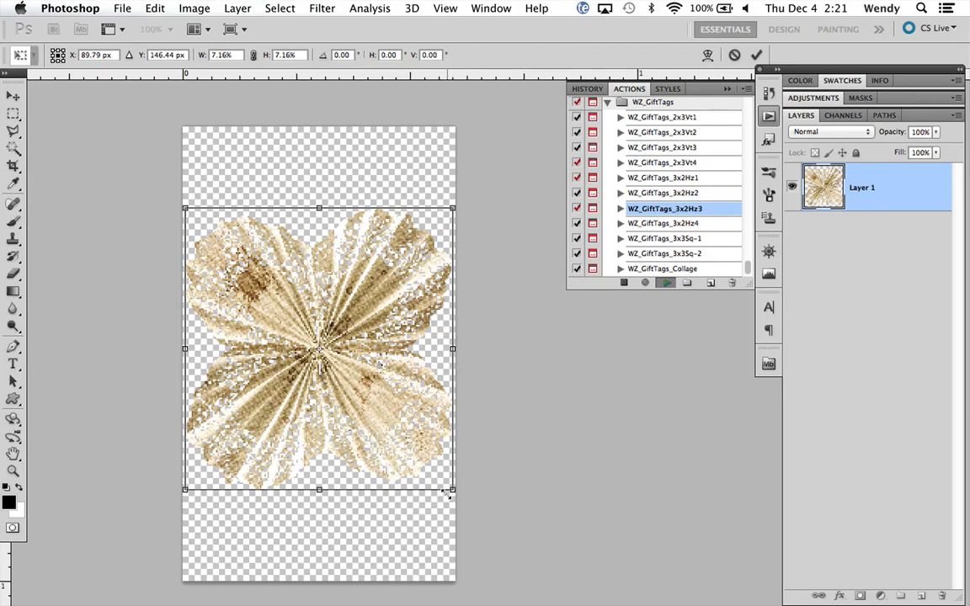
key("Return")
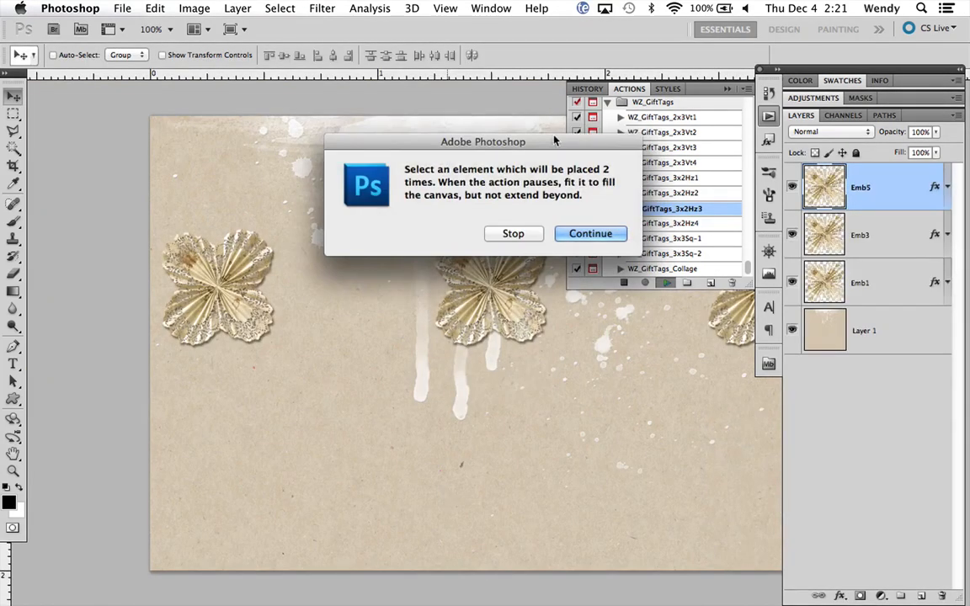
Step: Continue the action and open StudioMix79_whispersofwinter_star4b.png as the element placed two times
left_click_drag(554, 139, 478, 177)
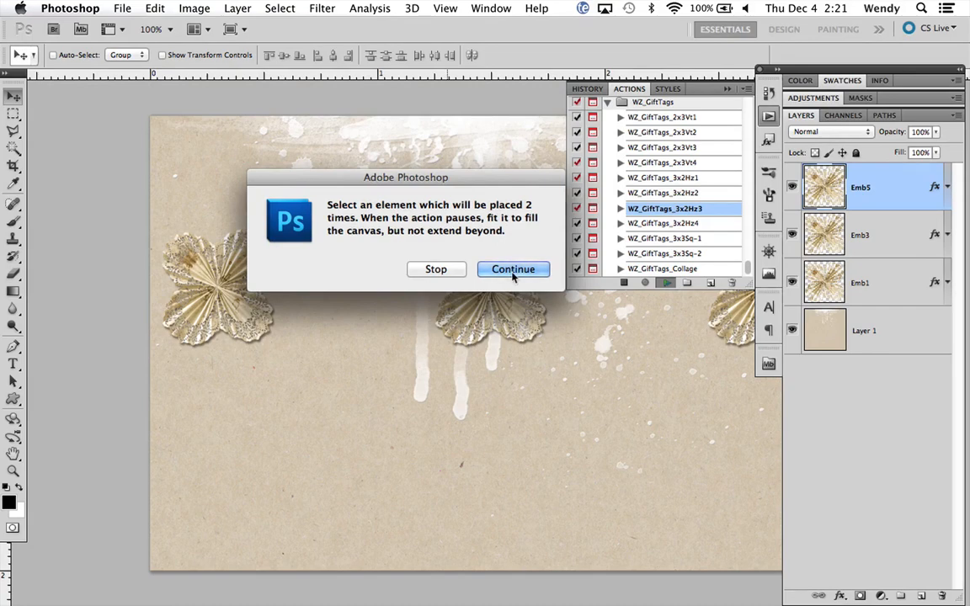
left_click(513, 269)
left_click(407, 338)
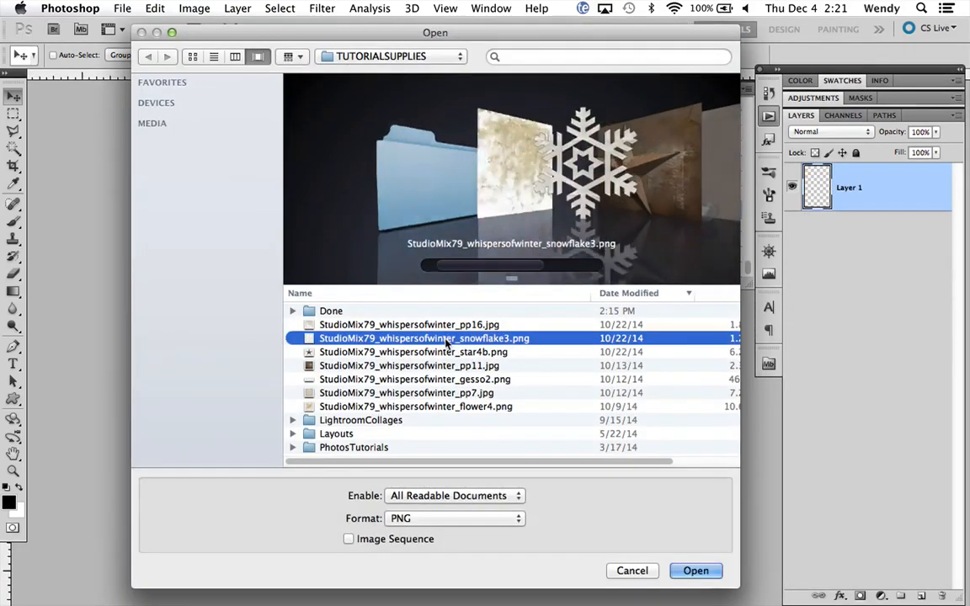
left_click(404, 353)
double_click(404, 351)
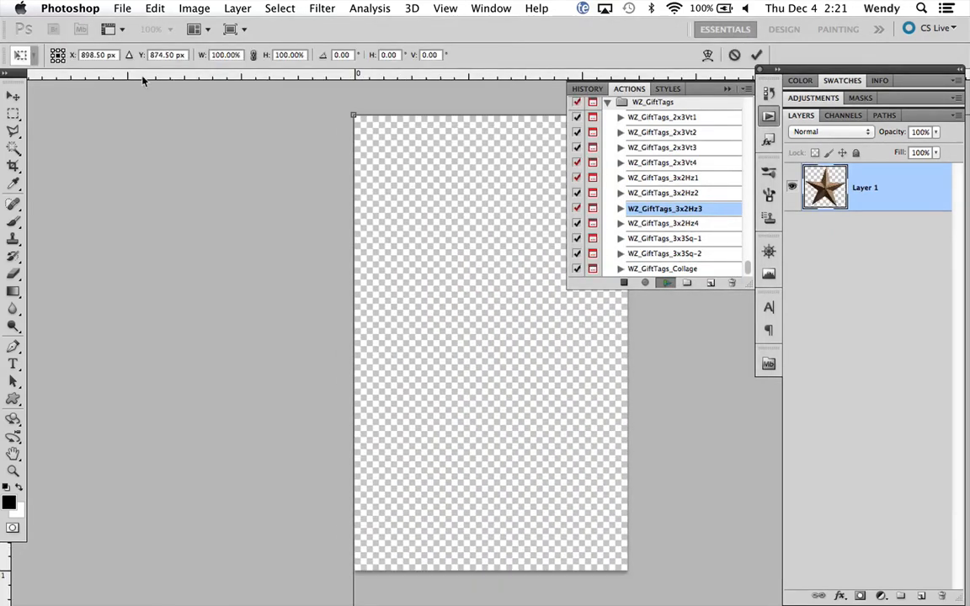
Step: Set the star's transform reference point to its upper-left corner and its width and height scale to 10%
left_click(52, 50)
left_click(219, 54)
type("10")
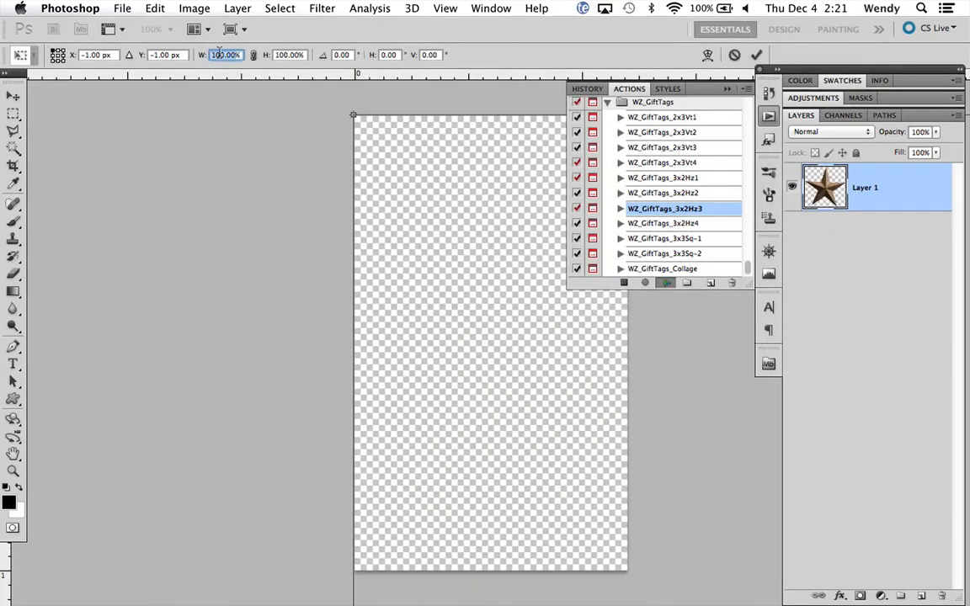
key("Tab")
type("10")
scroll(367, 278, "right", 5)
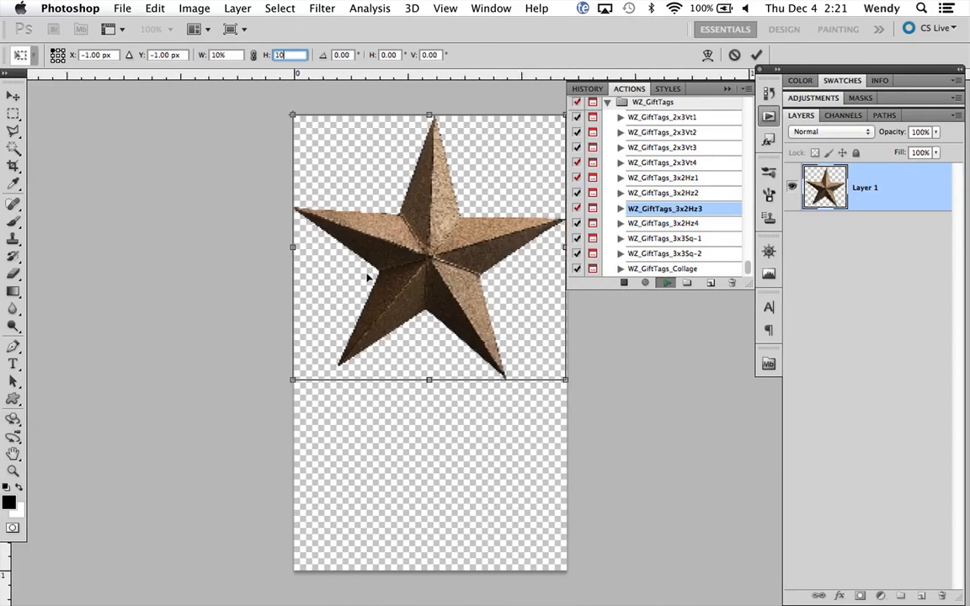
Step: Scale the star to about 9.8%, nudge it to about X 1 px, Y 2.5 px inside the canvas, and apply the transform
left_click_drag(516, 380, 511, 375)
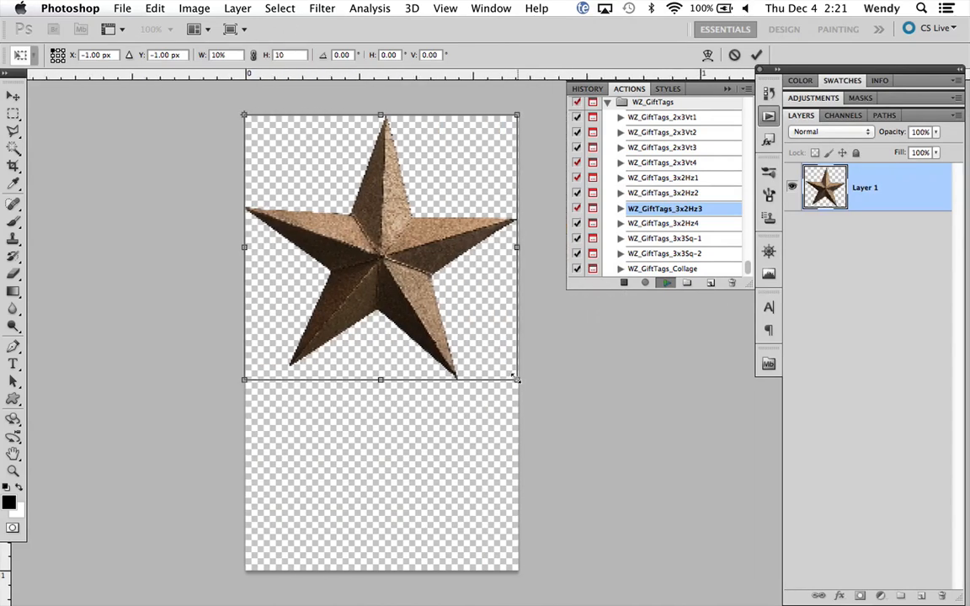
key("Right")
key("Right")
key("Right")
key("Right")
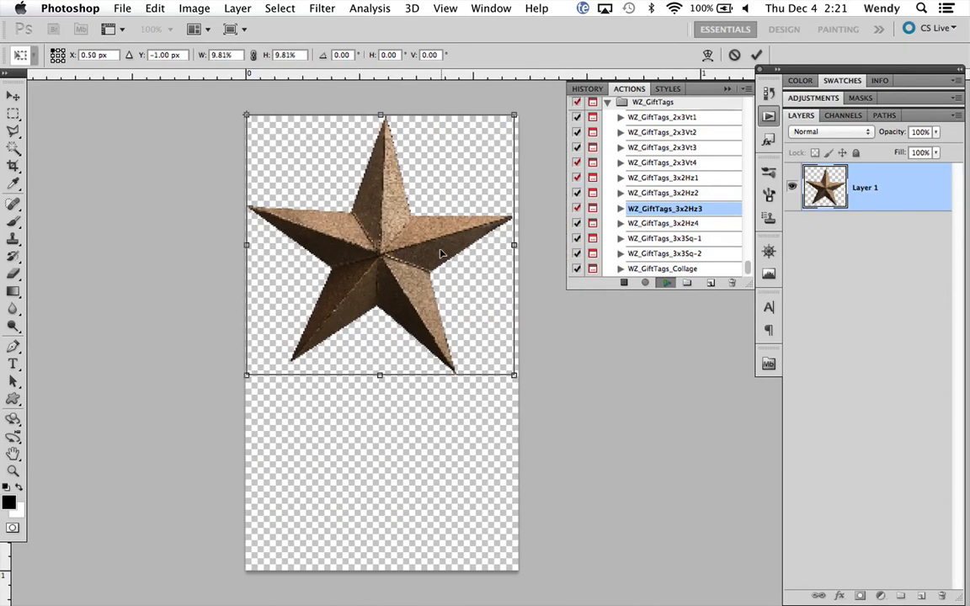
key("Down")
key("Down")
key("Down")
key("Down")
key("Down")
key("Down")
key("Down")
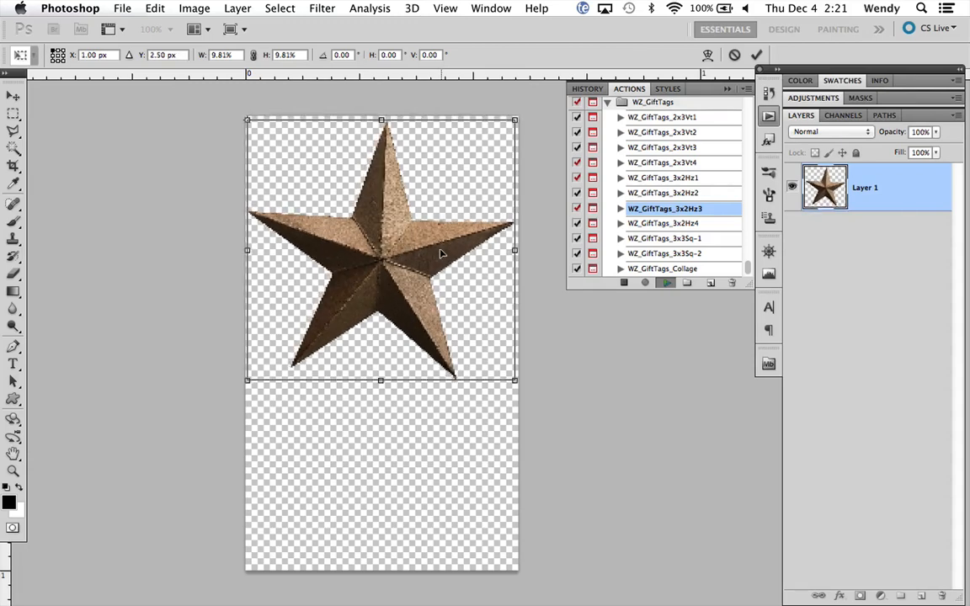
key("Return")
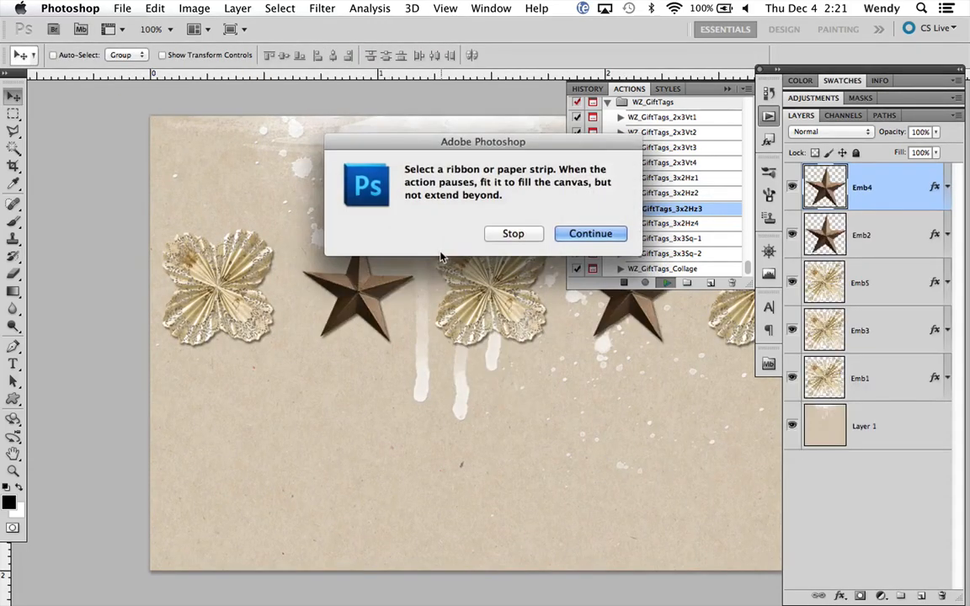
Step: Continue the action and open StudioMix79_whispersofwinter_gesso2.png as the ribbon or paper strip
left_click(591, 234)
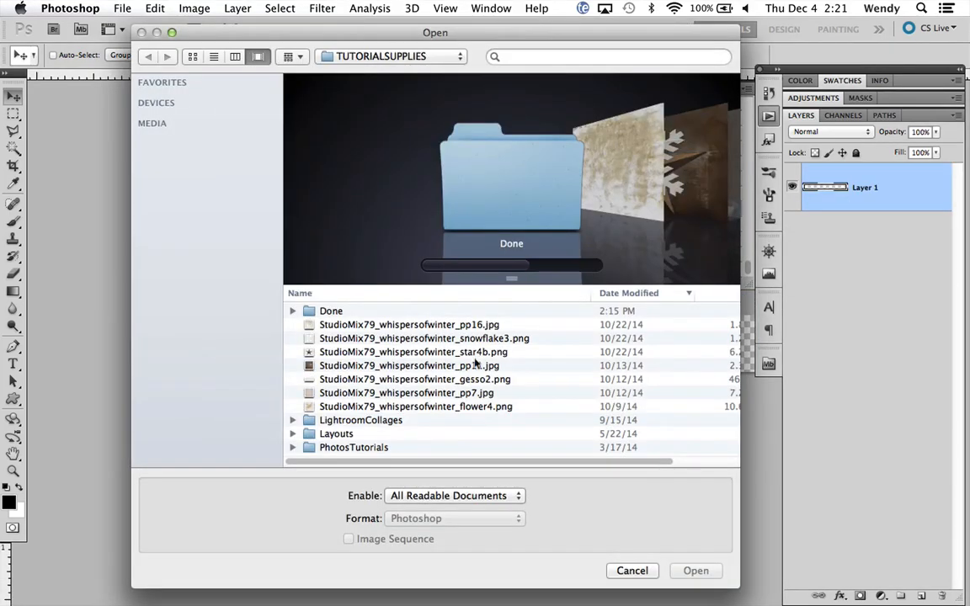
left_click(459, 380)
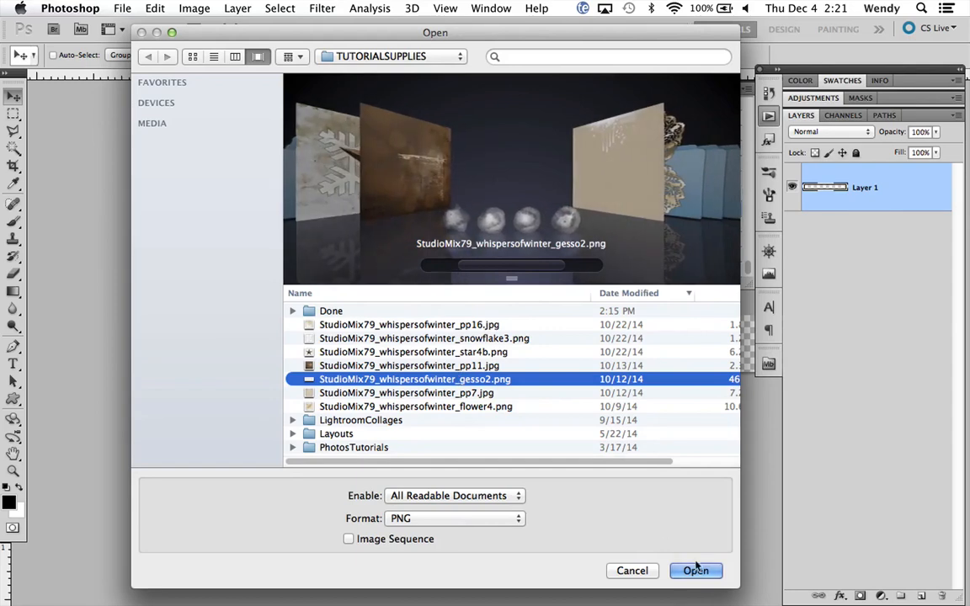
left_click(696, 571)
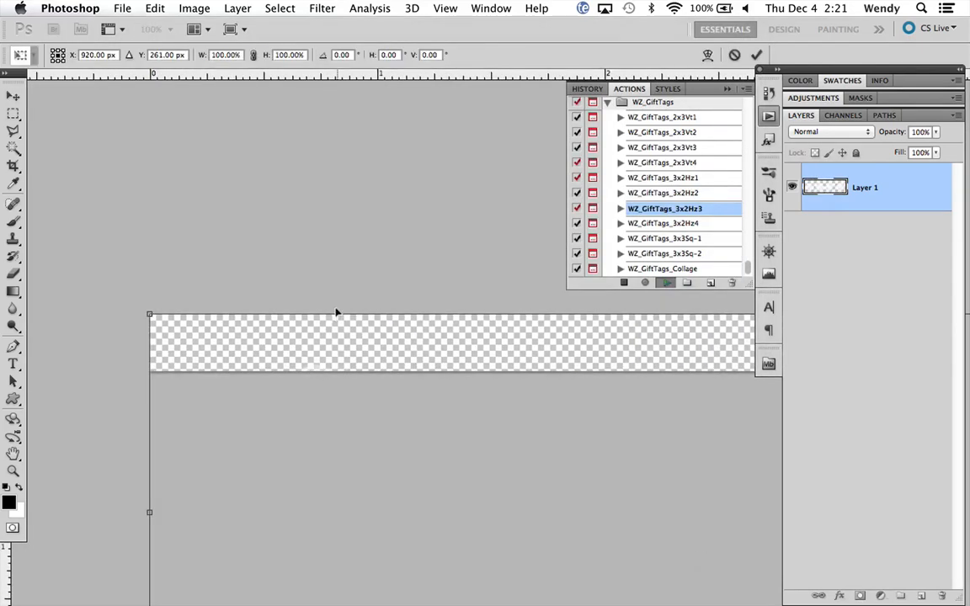
Step: Set the gesso strip's reference point to its upper-left corner and its width and height scale to 10%
left_click(52, 51)
left_click(225, 55)
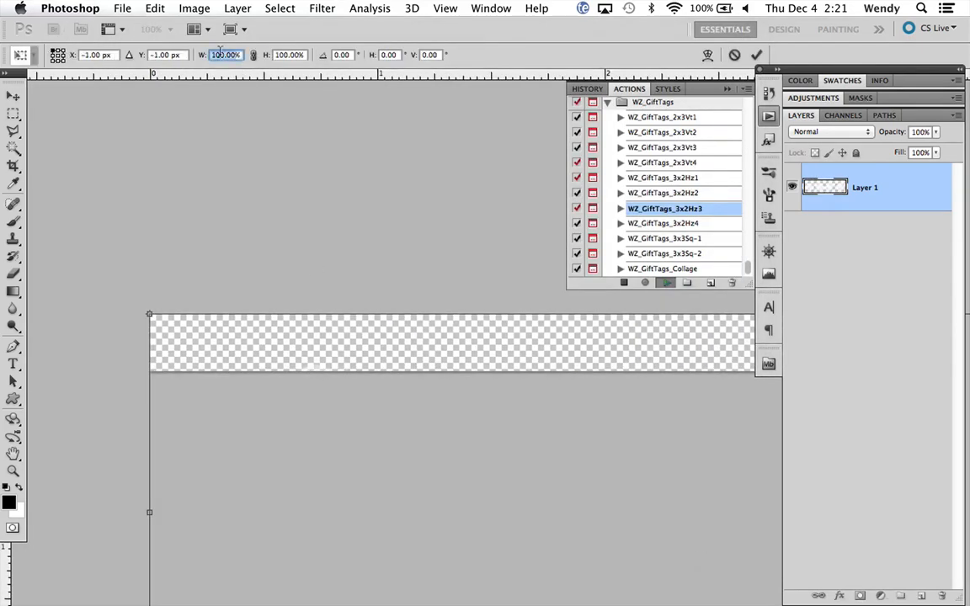
type("10")
key("Tab")
type("10")
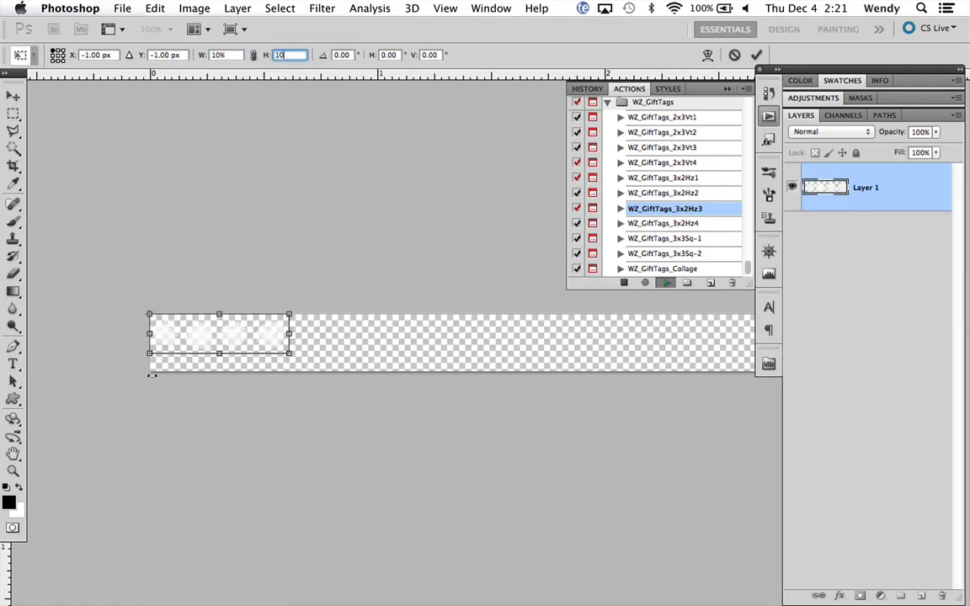
Step: Scale the gesso strip to about 14% to fill the canvas height, nudge it to X 0.5 px, Y 0.5 px, and apply the transform
left_click_drag(291, 355, 342, 376)
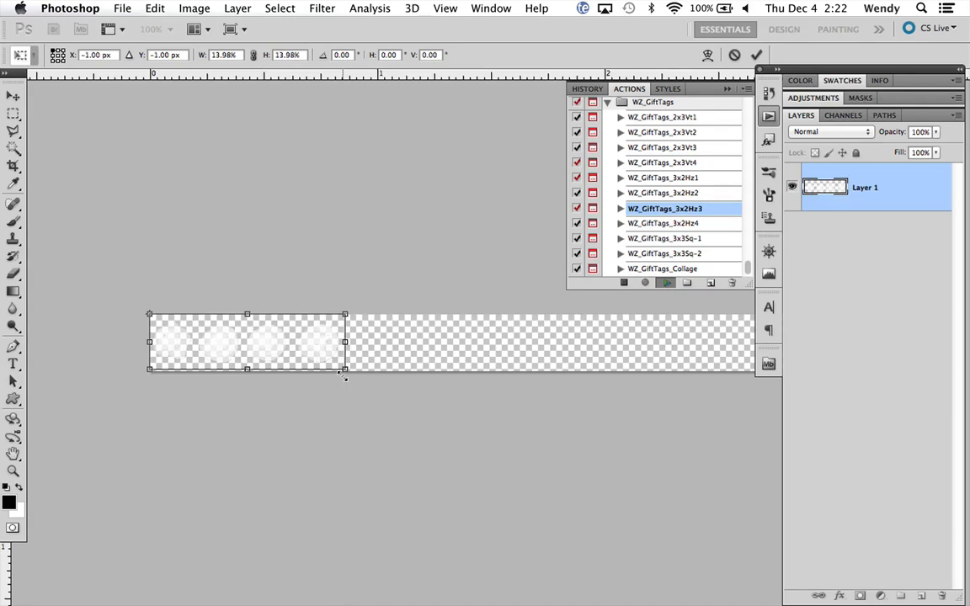
key("Down")
key("Right")
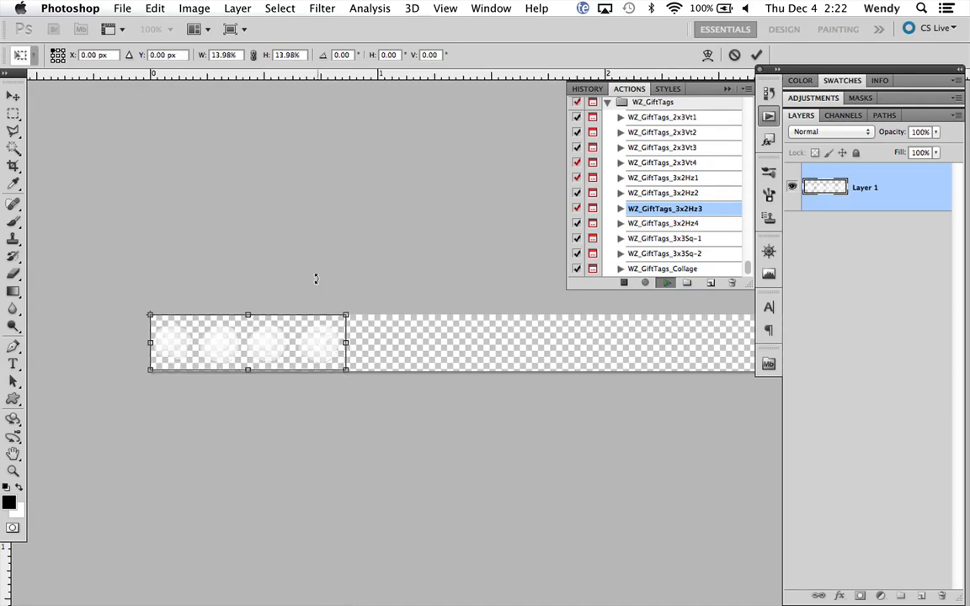
key("super+plus")
scroll(315, 279, "left", 8)
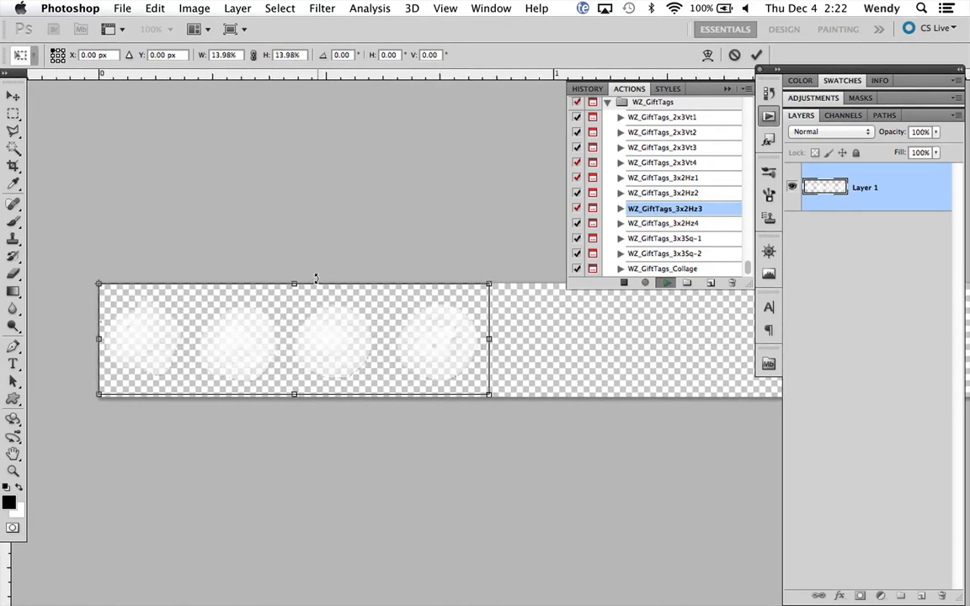
scroll(315, 279, "left", 2)
scroll(316, 279, "down", 2)
key("Down")
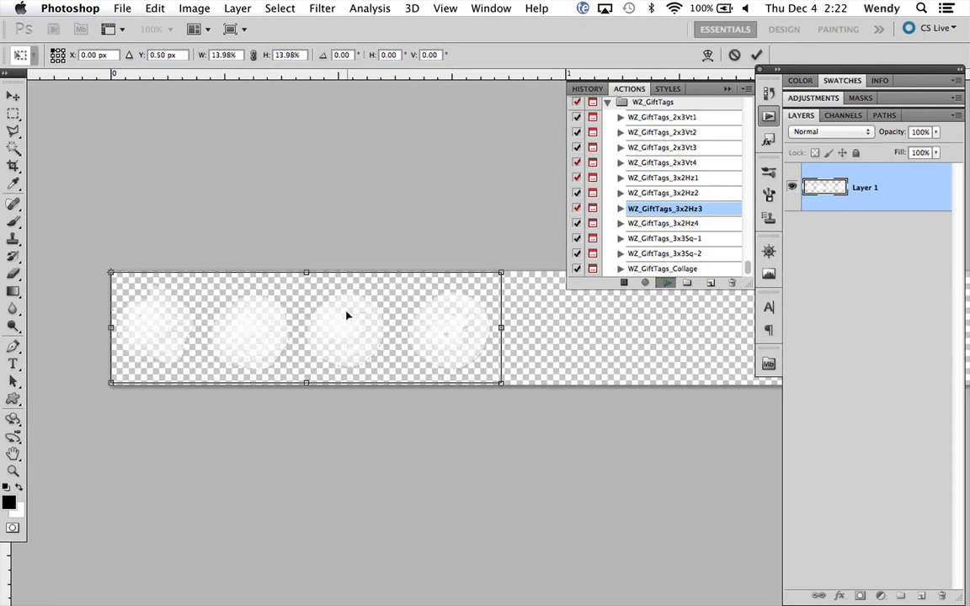
key("Right")
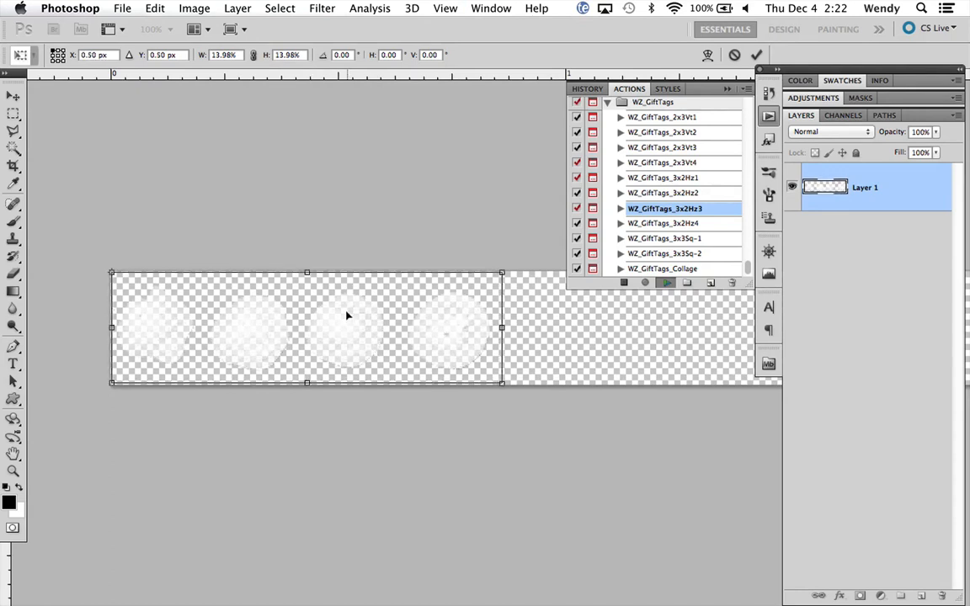
scroll(490, 332, "right", 5)
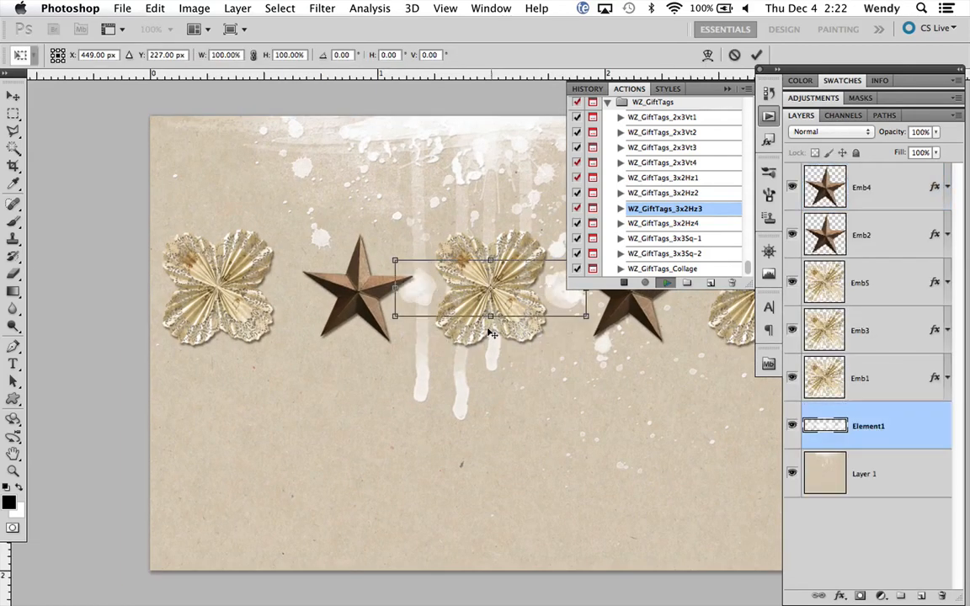
Step: Enlarge the gesso strip freehand about its center behind the flowers and stars on the tag and apply the transform
scroll(557, 359, "right", 4)
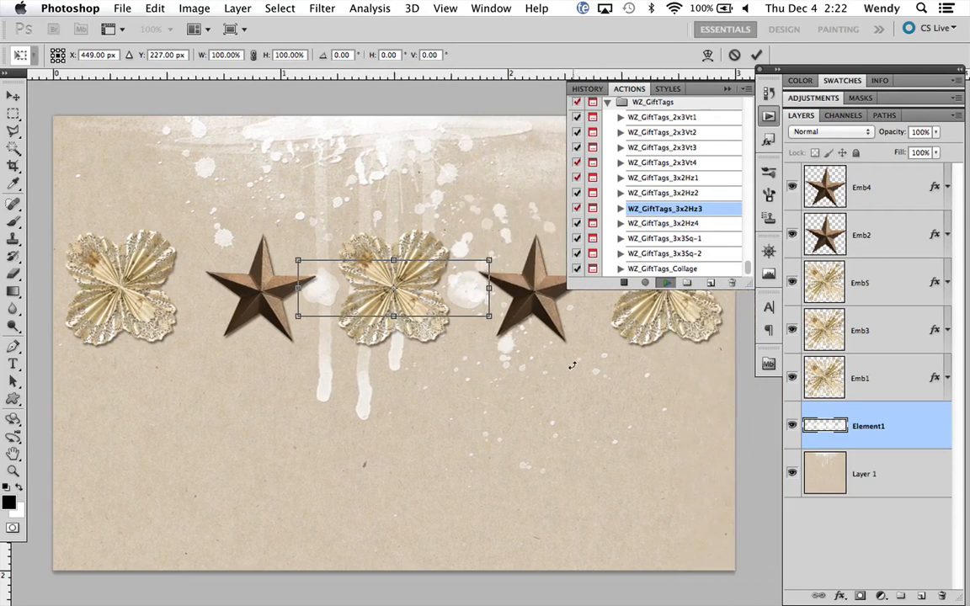
left_click_drag(423, 313, 505, 345)
key("super+z")
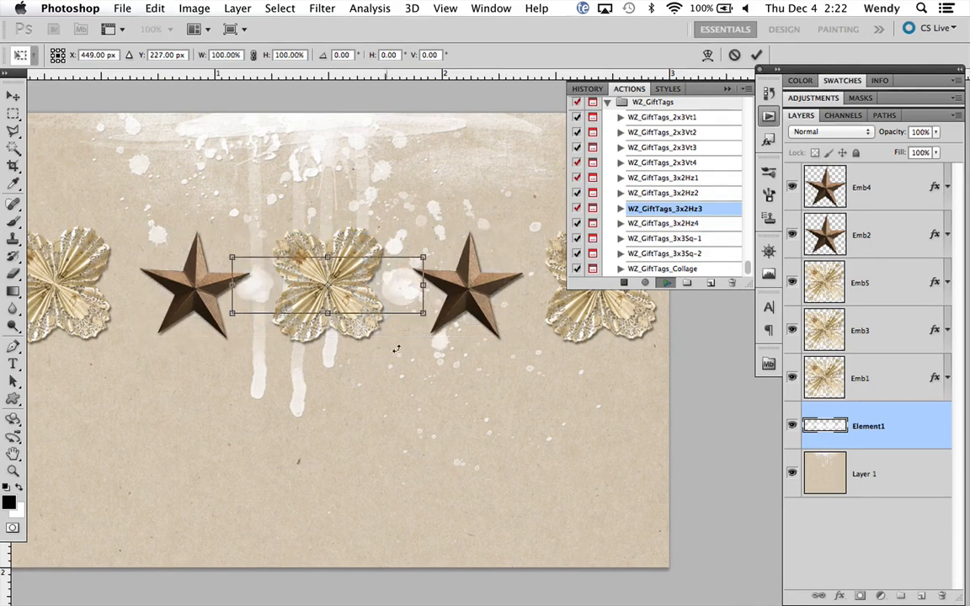
left_click_drag(423, 313, 471, 328)
key("Return")
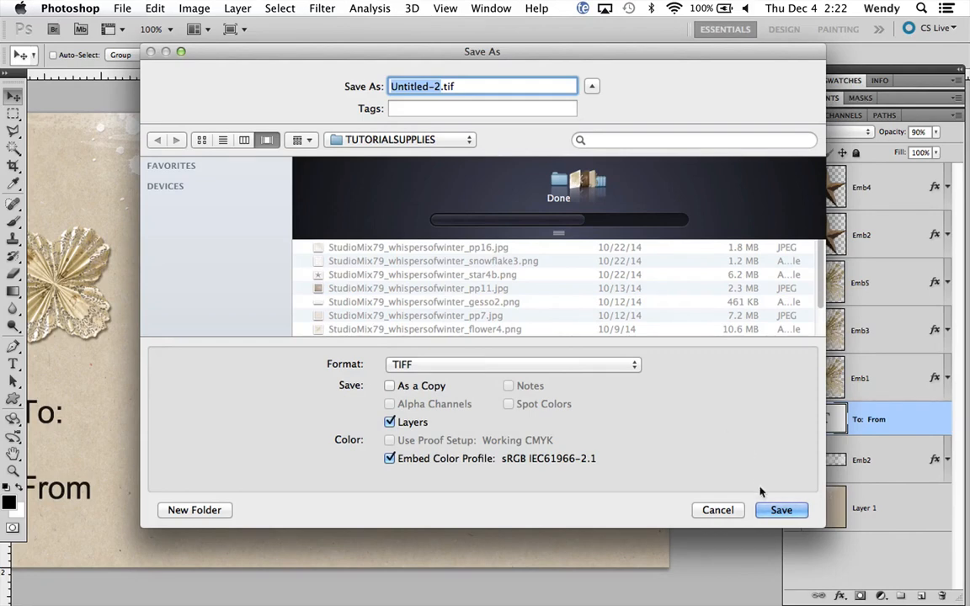
Step: Save the tag with its layers as the TIFF file Tag1.tif in the TUTORIALSUPPLIES folder
type("Tag1")
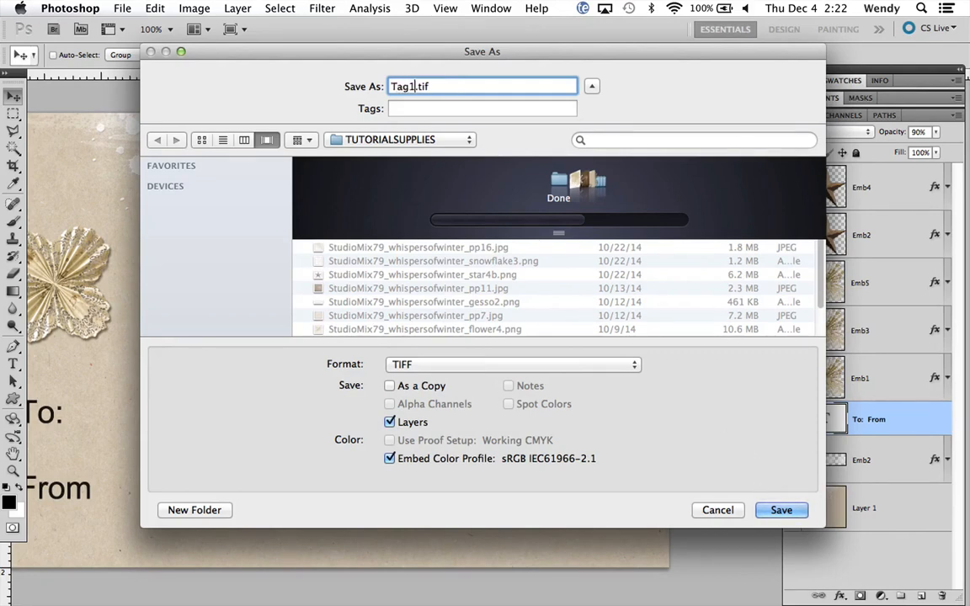
key("Return")
key("Return")
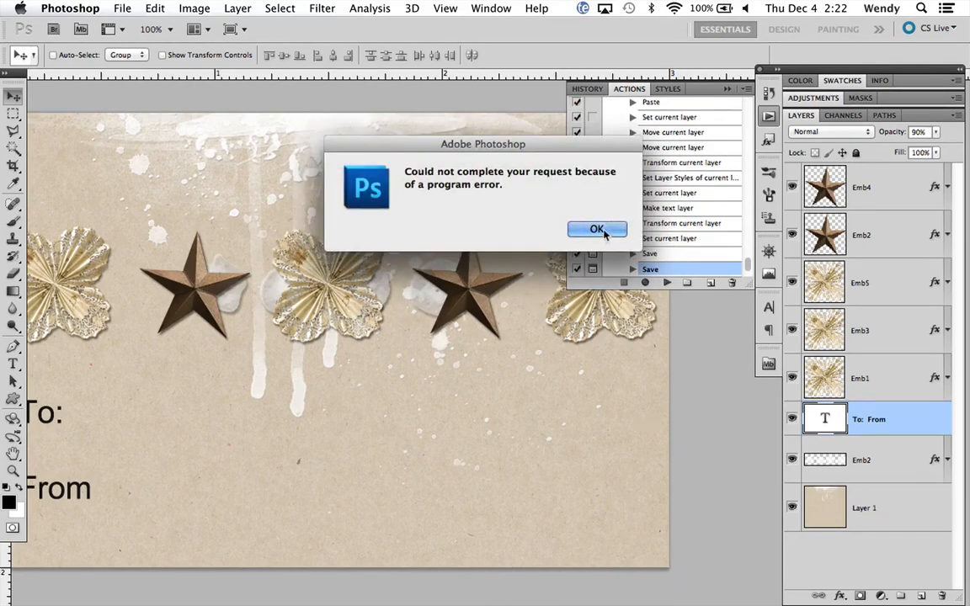
left_click(596, 230)
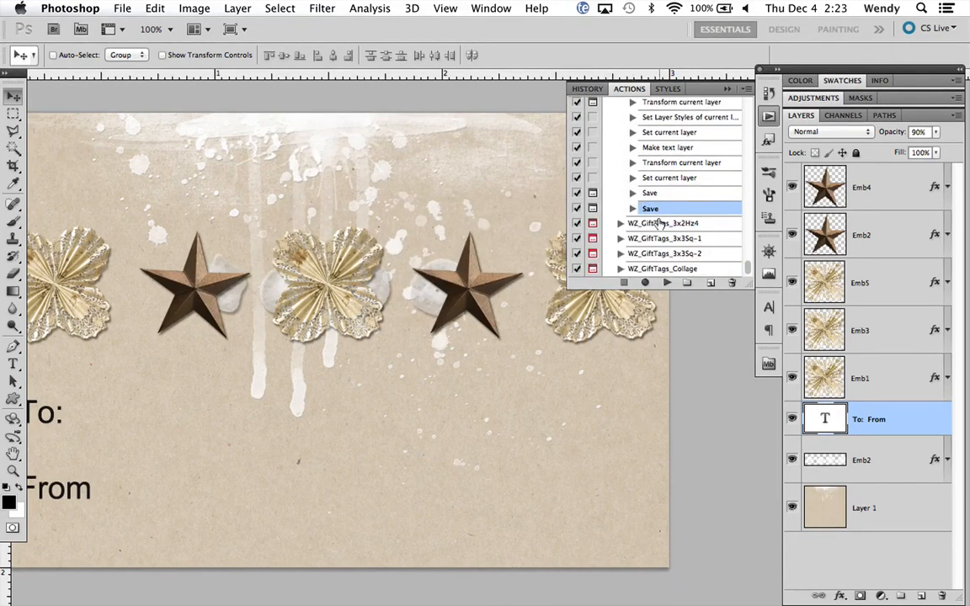
Step: Collapse the list of actions so that it no longer covers the tag
scroll(660, 223, "up", 4)
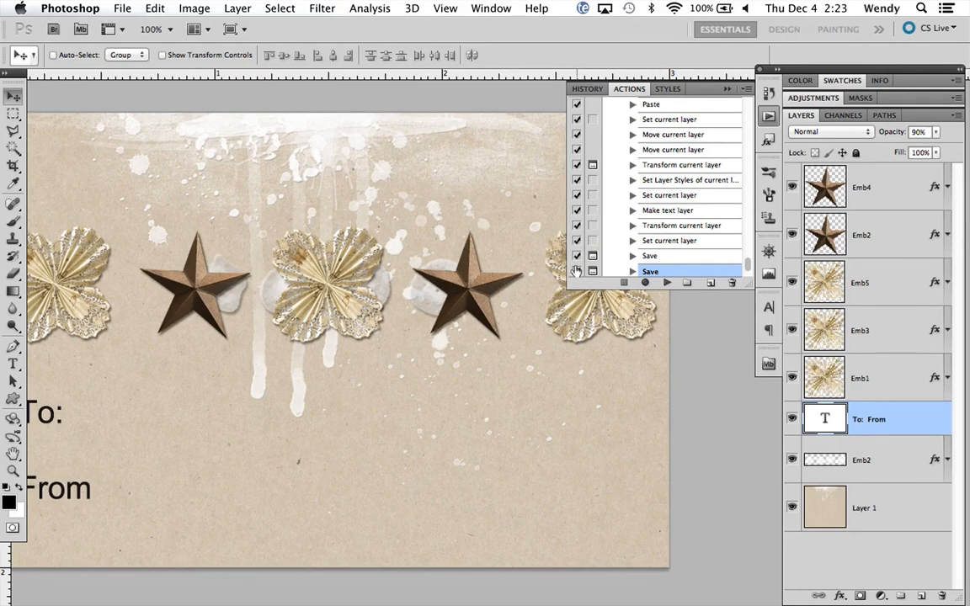
scroll(281, 310, "left", 5)
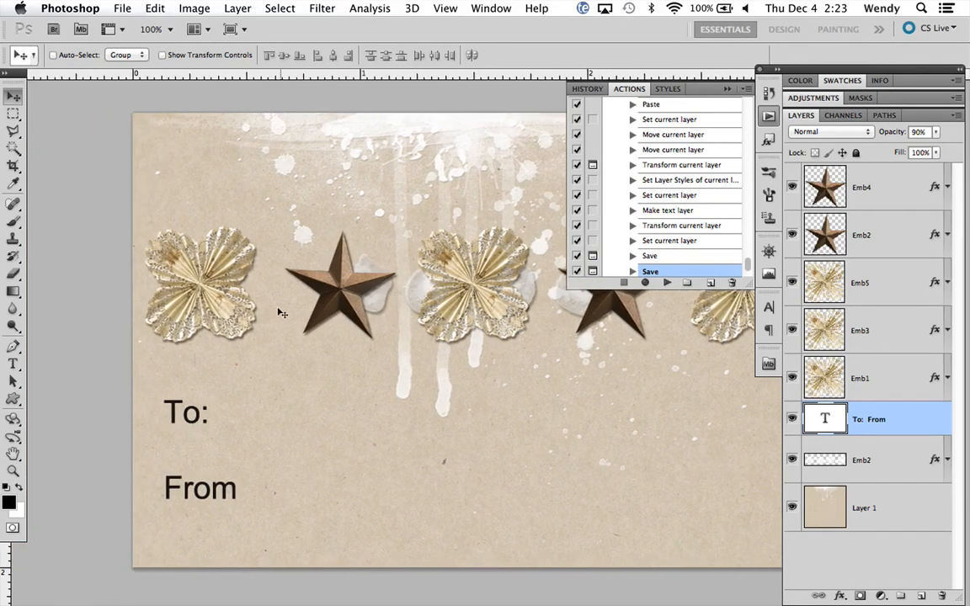
left_click(769, 118)
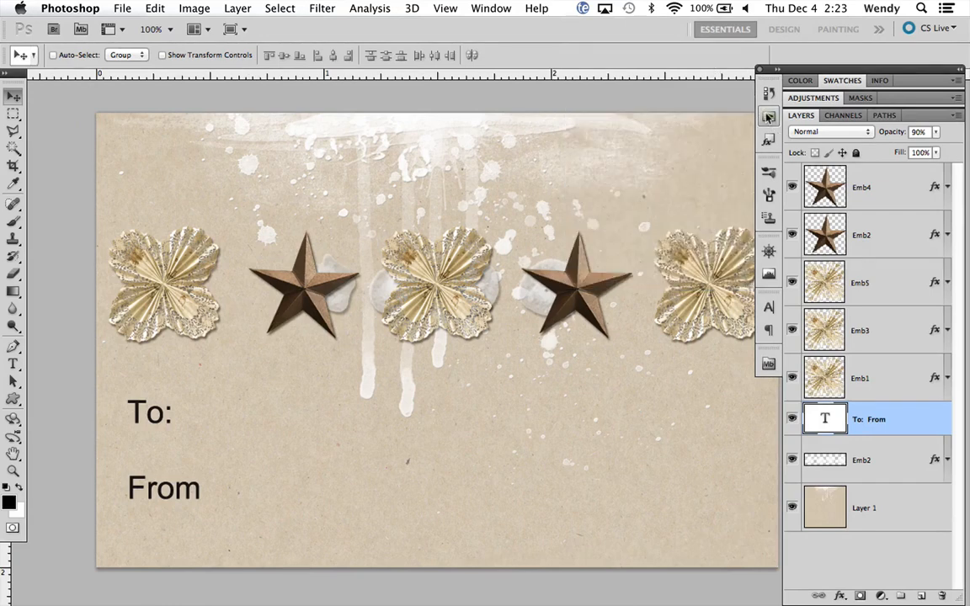
scroll(543, 250, "right", 3)
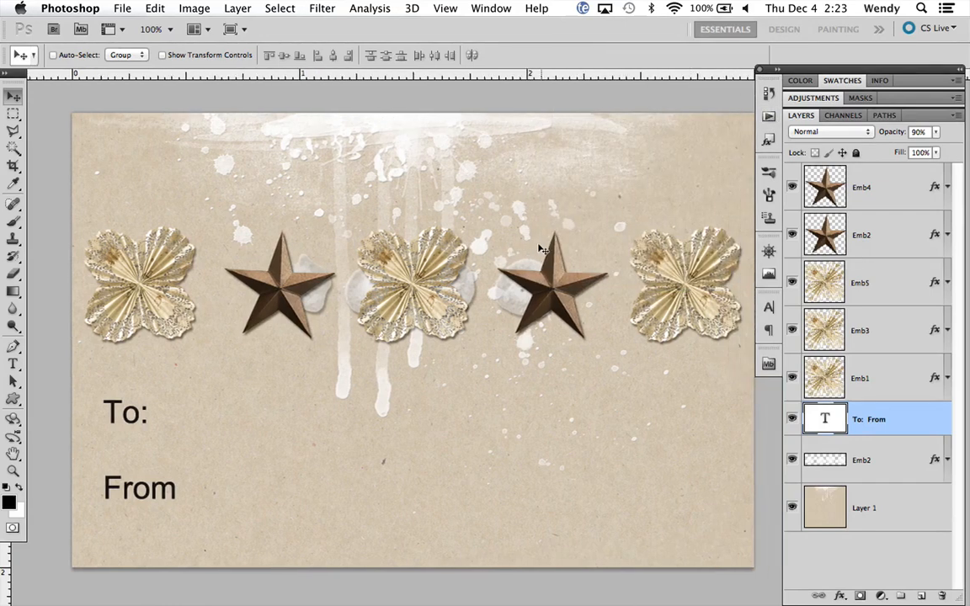
Step: Turn off the Drop Shadow effect of the gesso layer Emb2, directly above the background paper
left_click(890, 462)
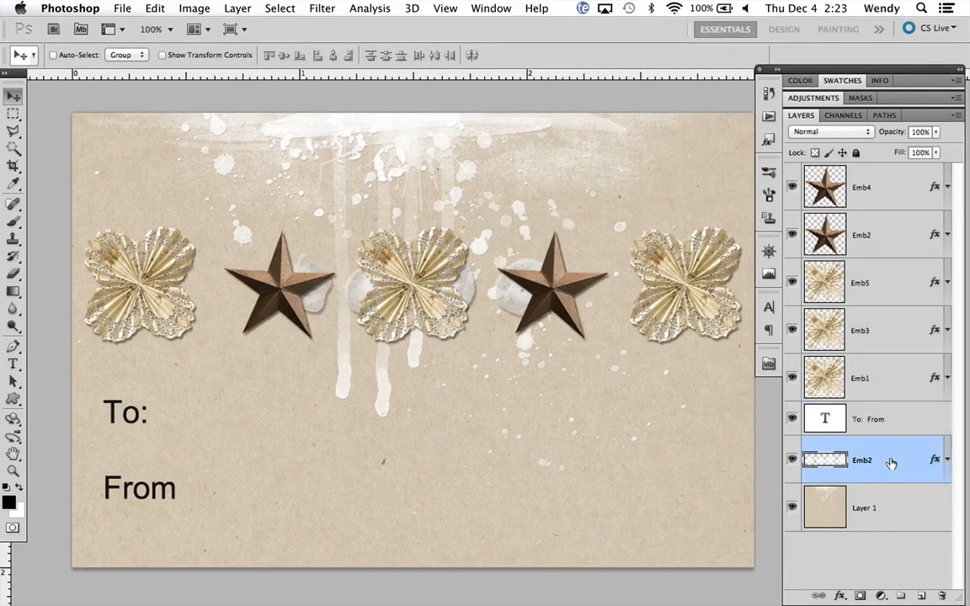
left_click(947, 461)
left_click(834, 505)
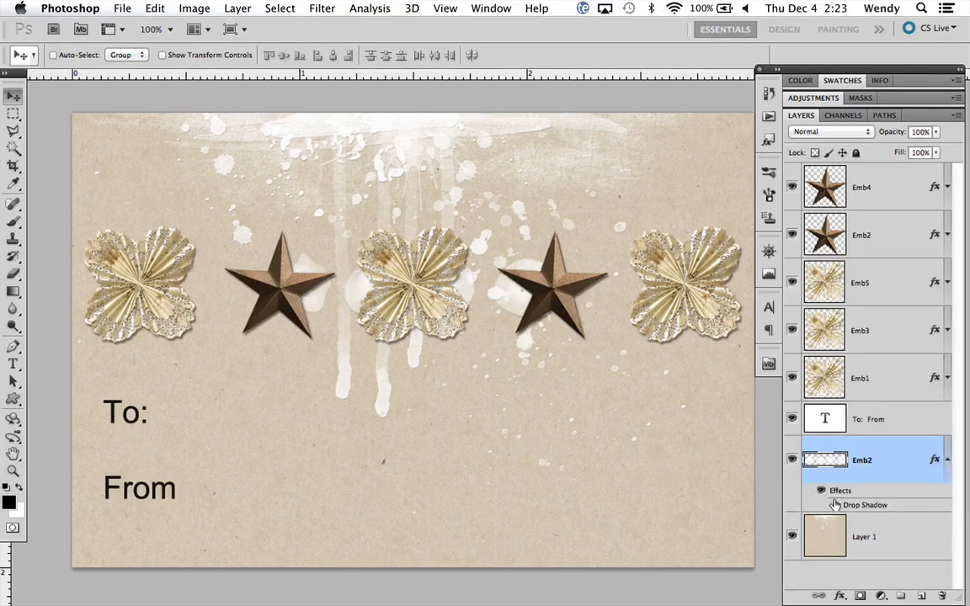
left_click(947, 461)
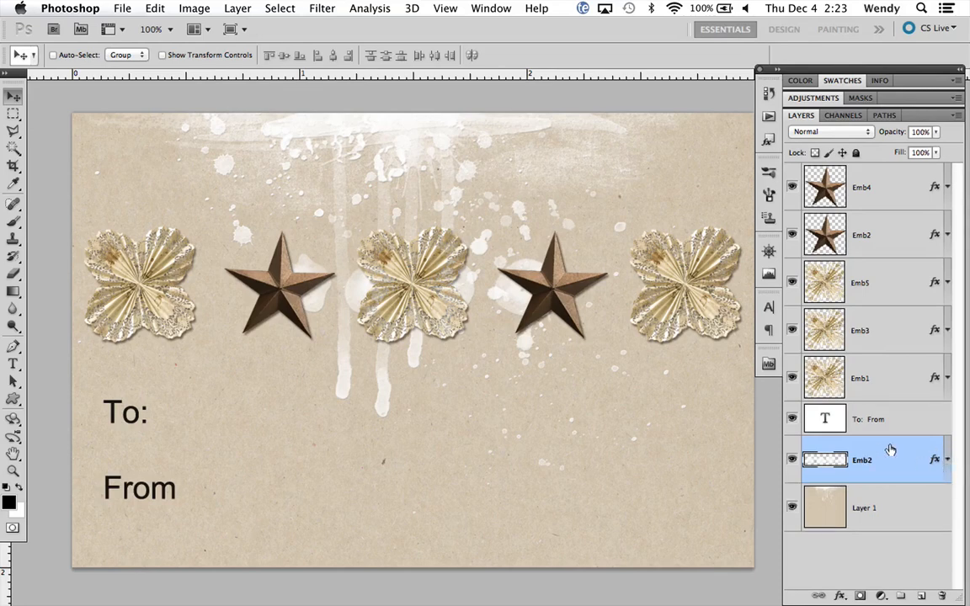
Step: Duplicate the gesso layer Emb2 directly below the original and move the copy toward the gap between the leftmost flower and star
left_click_drag(887, 448, 889, 487)
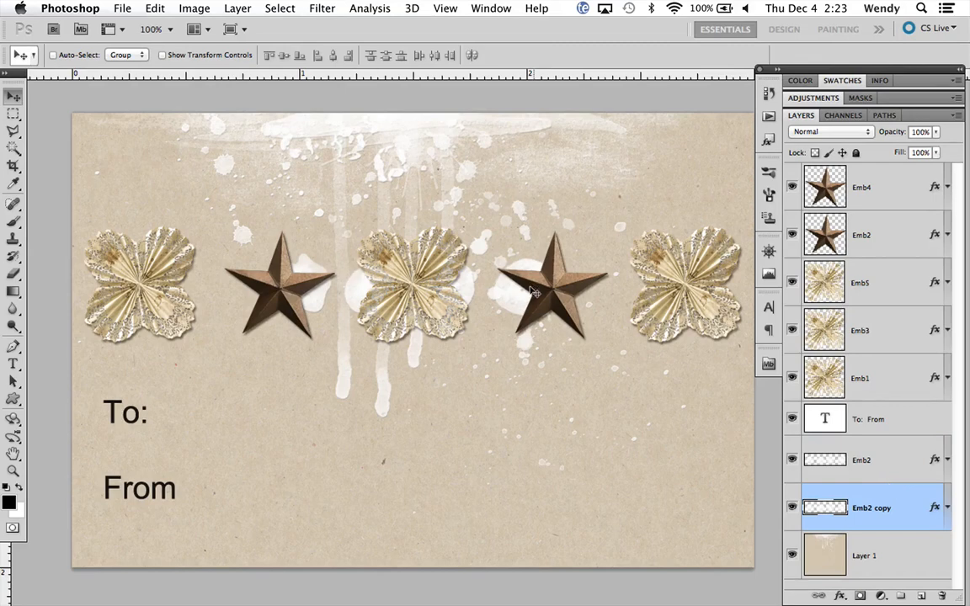
left_click_drag(481, 263, 203, 253)
scroll(277, 314, "right", 5)
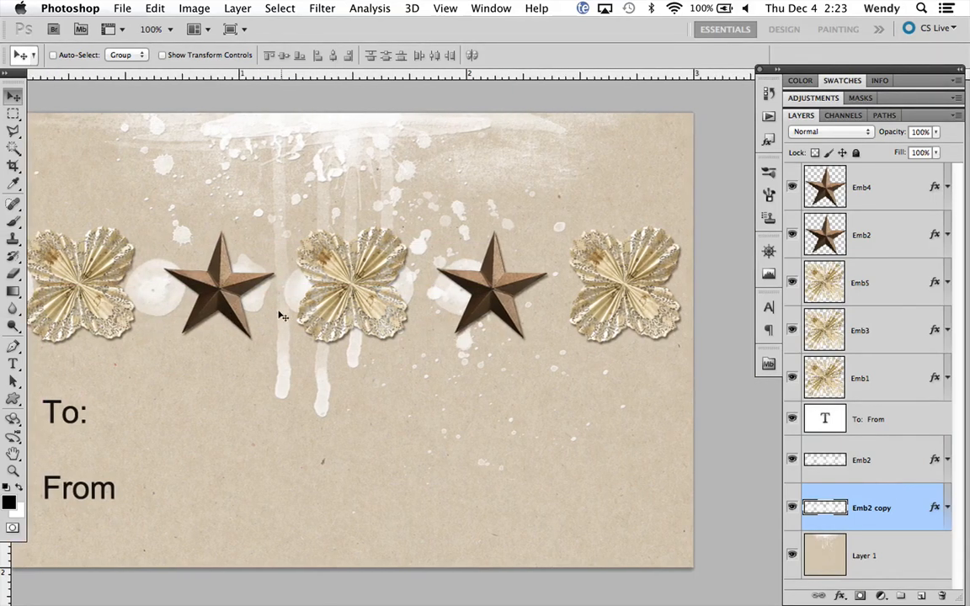
Step: Duplicate the gesso layer Emb2 copy directly below itself and move the new copy to extend behind the rightmost flower
left_click_drag(898, 515, 903, 544)
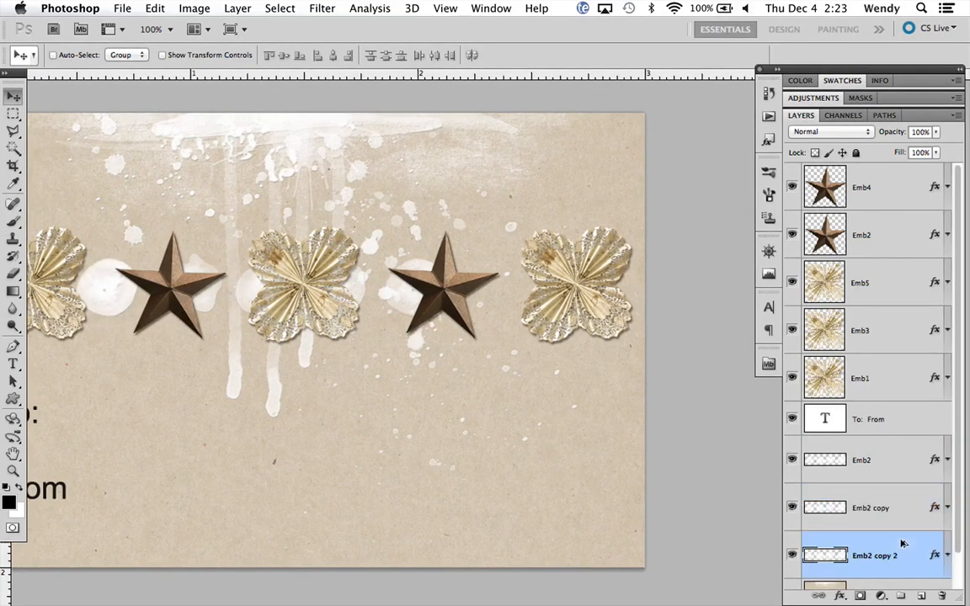
left_click_drag(131, 263, 523, 318)
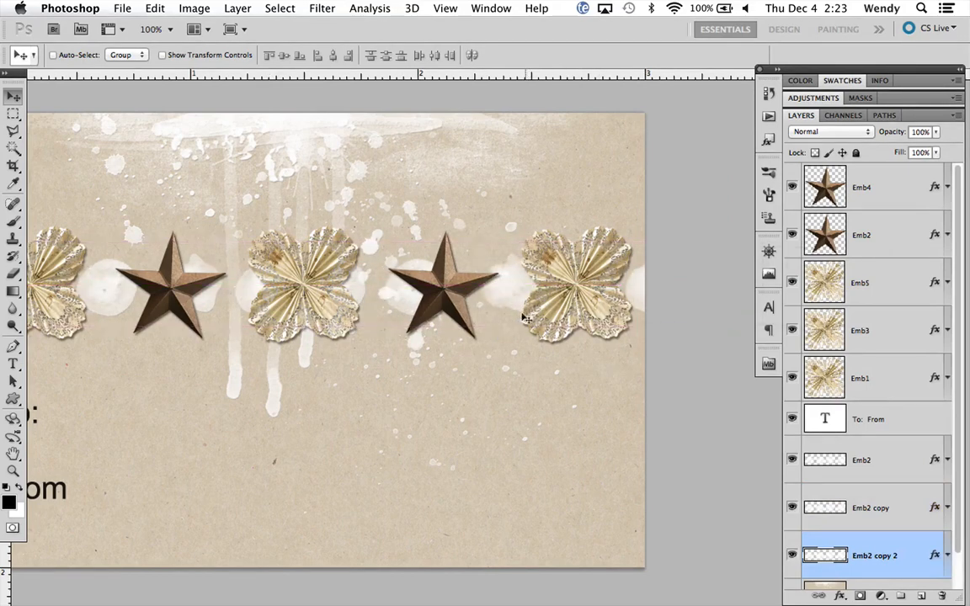
Step: Place the text layer directly above the background paper, and shift all star, flower and gesso layers together slightly down the tag
left_click(875, 420)
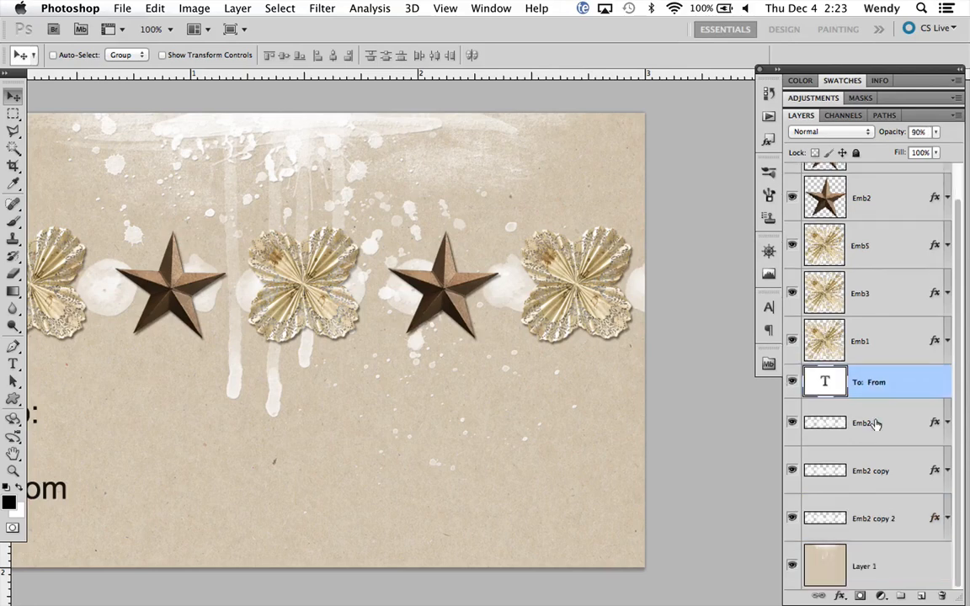
left_click_drag(879, 381, 872, 539)
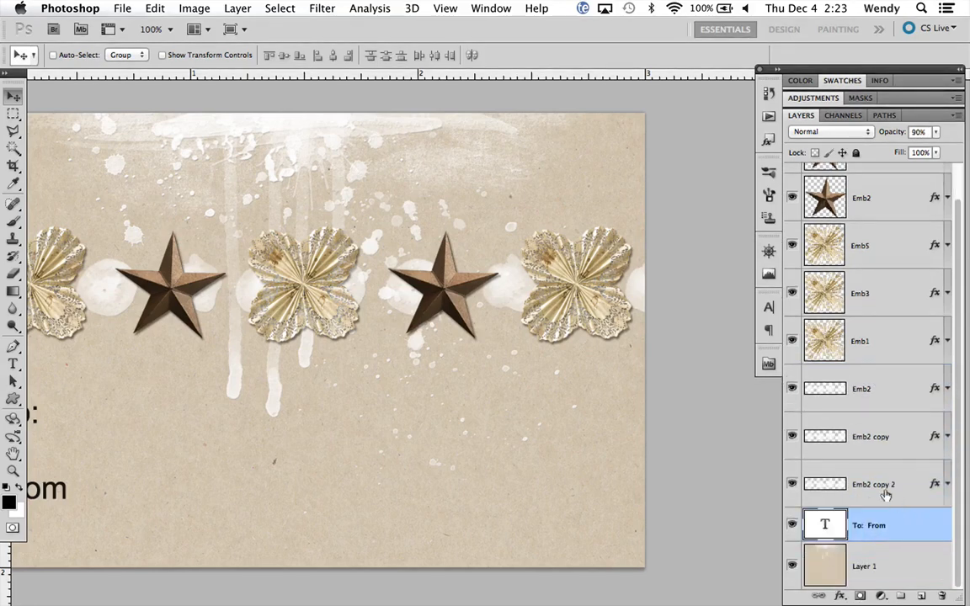
left_click(866, 485)
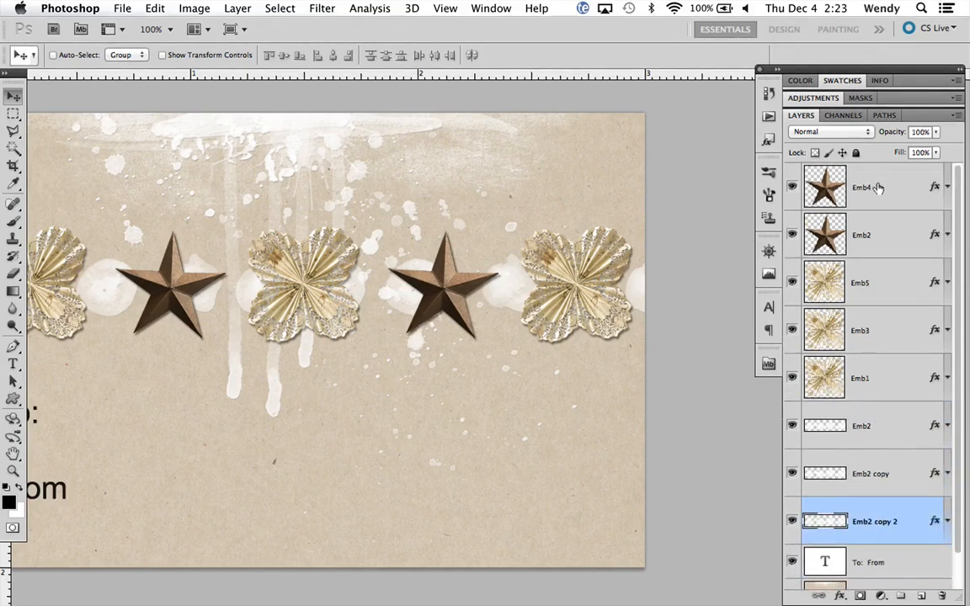
left_click(790, 170, "shift")
scroll(331, 251, "left", 3)
scroll(330, 251, "left", 2)
left_click_drag(386, 304, 414, 347)
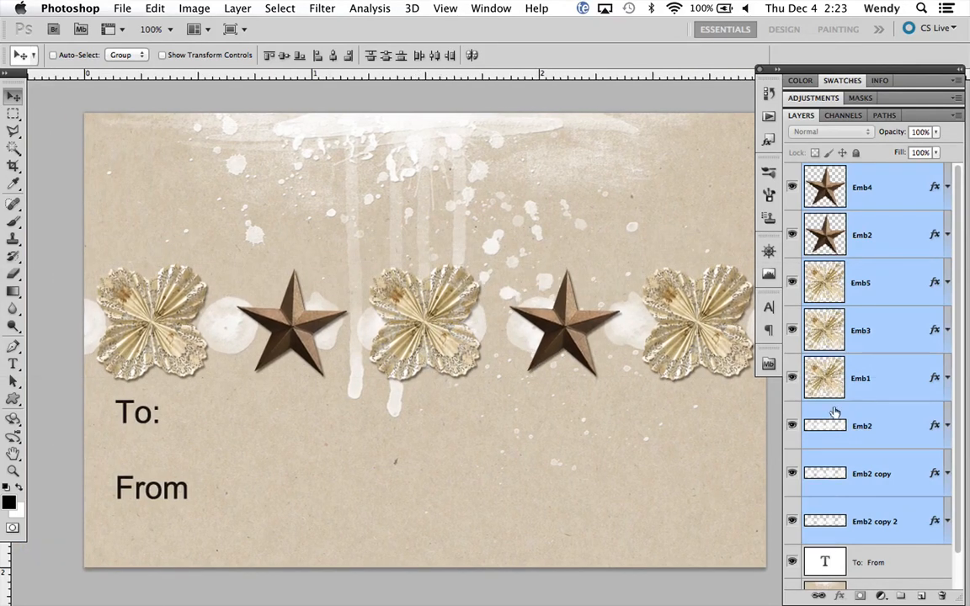
Step: Change the font of the whole To/From text to BlackJack
scroll(842, 505, "down", 2)
double_click(824, 519)
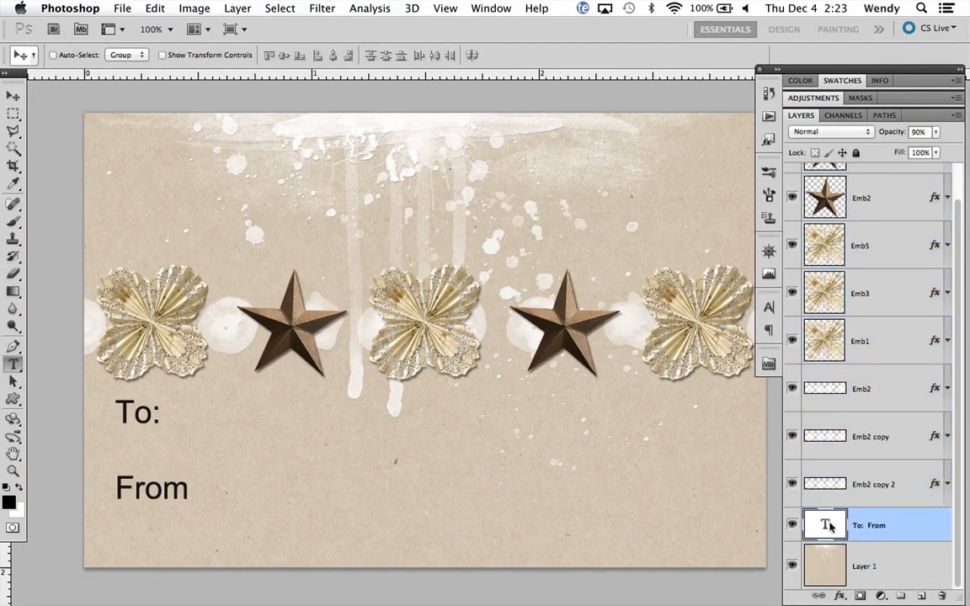
left_click(177, 55)
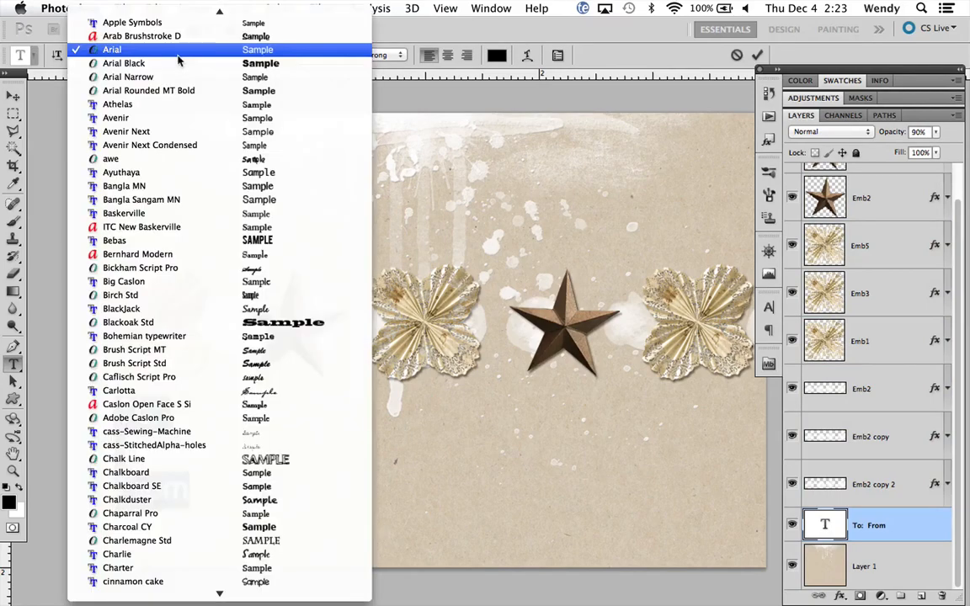
left_click(177, 110)
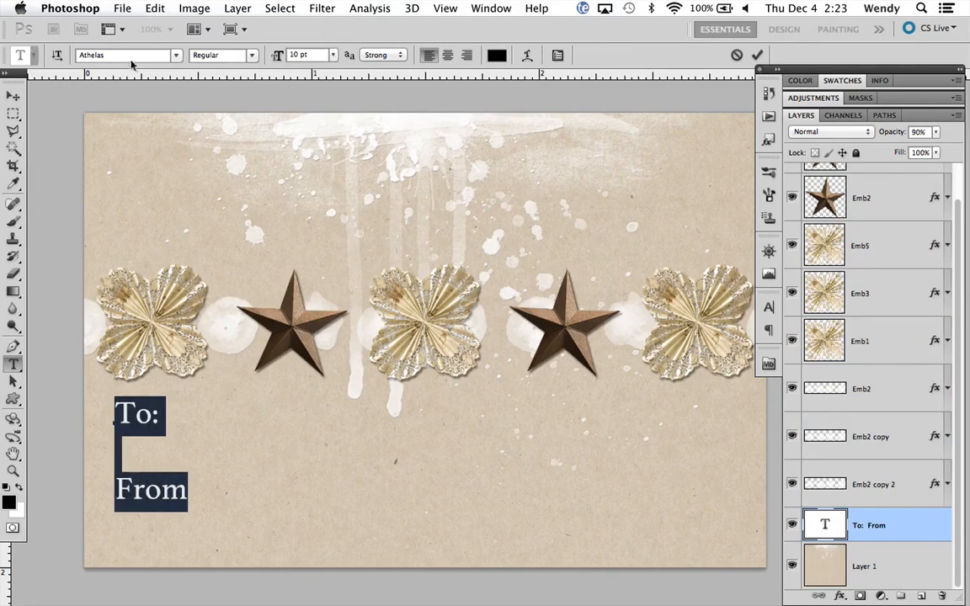
left_click(177, 56)
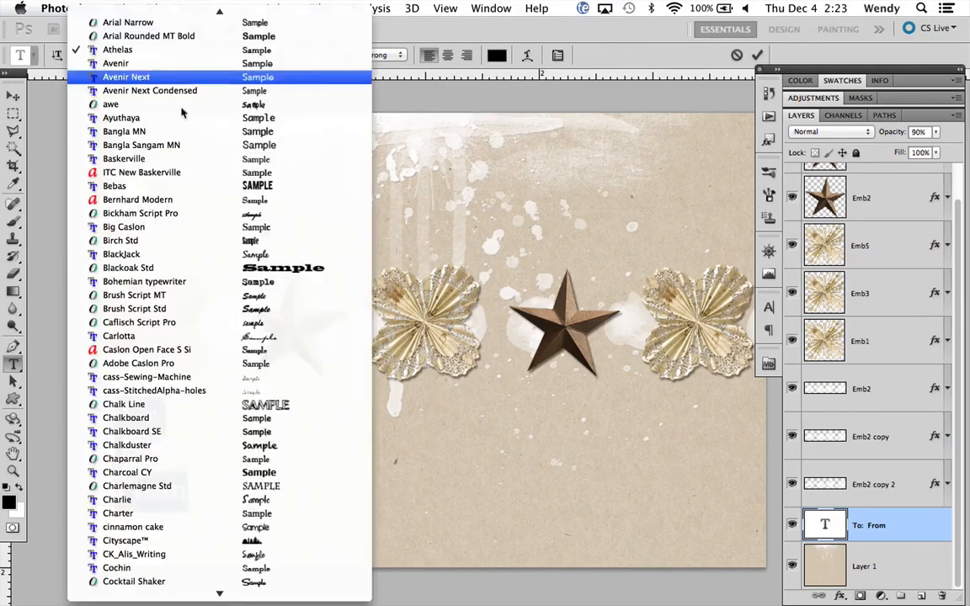
left_click(196, 256)
Step: Add the recipient's first name after "To:" and complete the second line as "From: Santa"
left_click(160, 412)
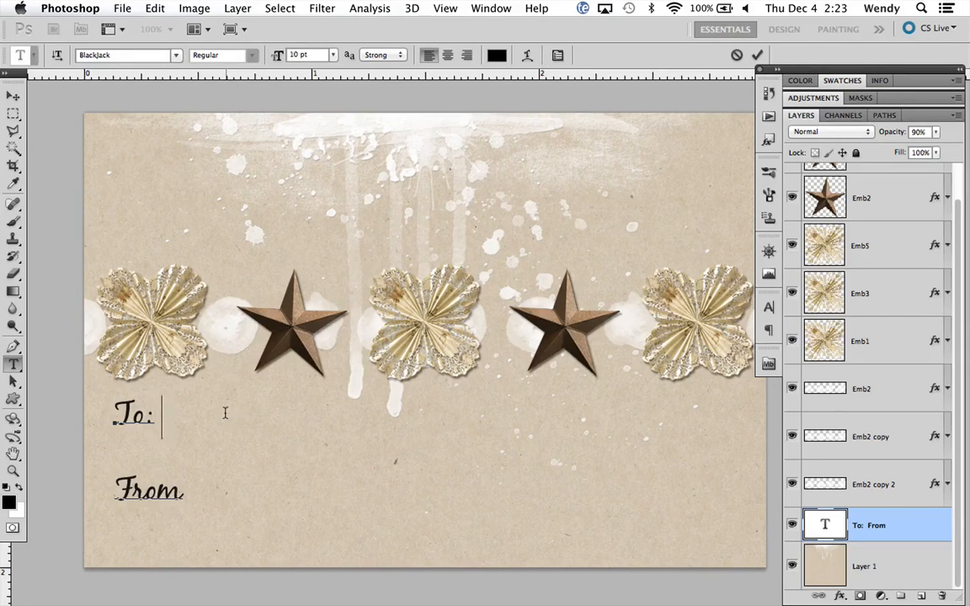
type("Joey")
key("Return")
type("Santa")
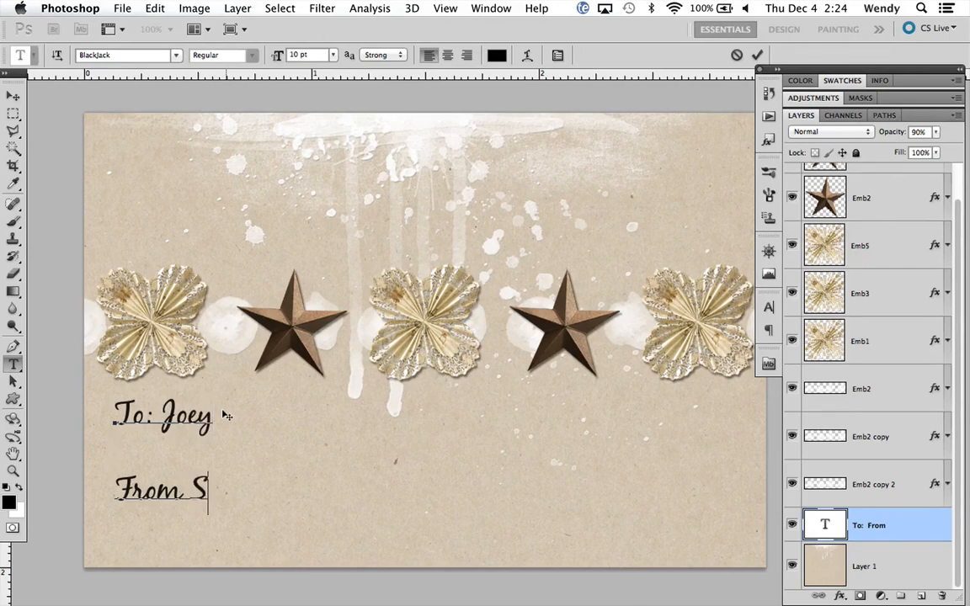
left_click(182, 493)
type(":")
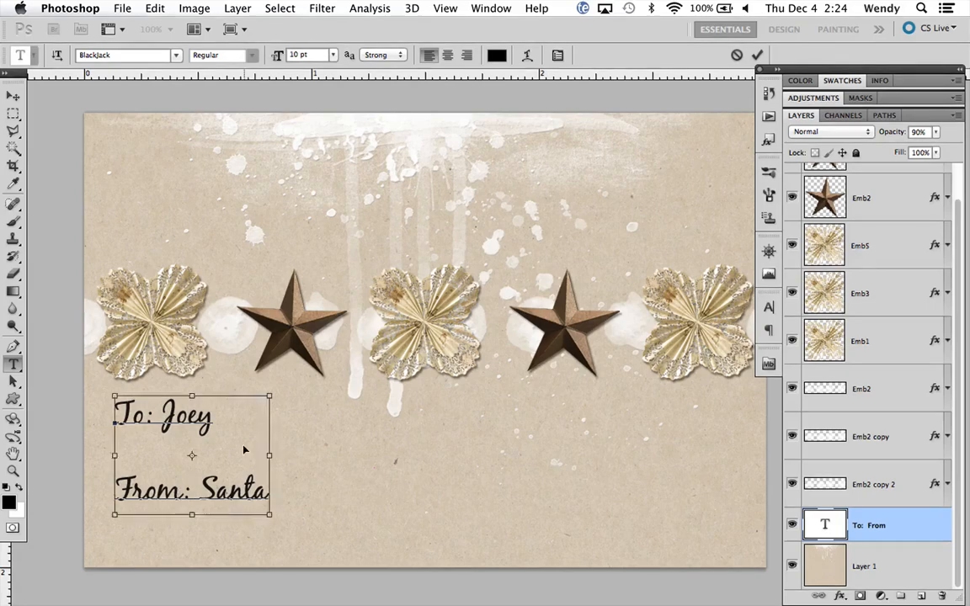
Step: Centre-align both text lines and move the text to the middle of the tag, below the central flower
key("super+a")
key("super+shift+c")
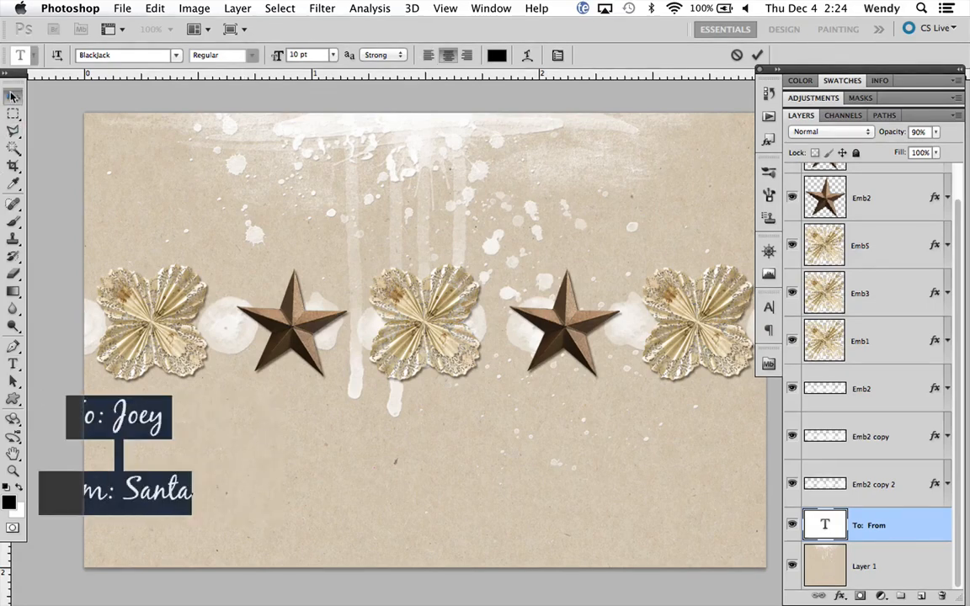
left_click(12, 96)
left_click_drag(155, 474, 438, 484)
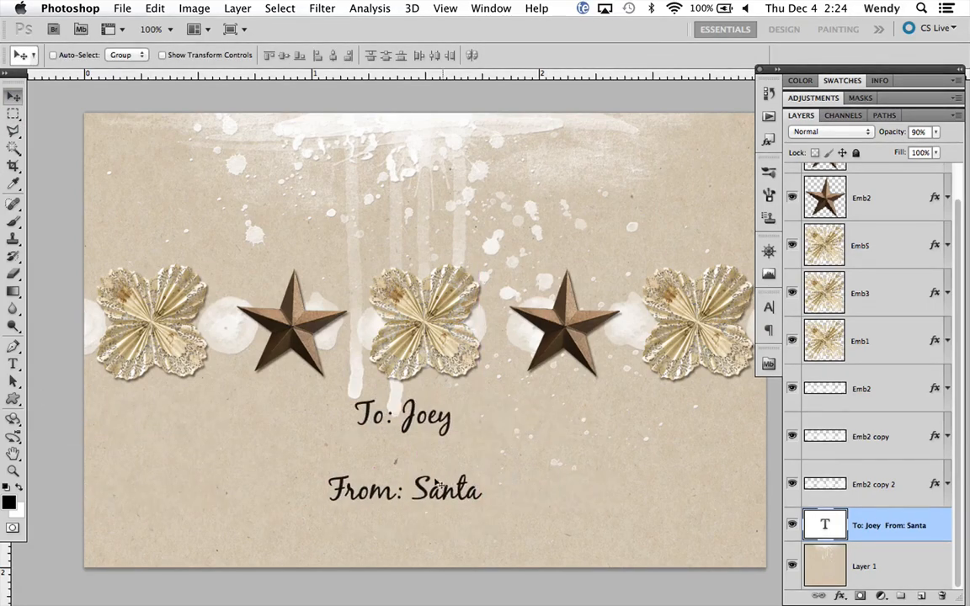
Step: Remove the blank line between the To and From lines of the tag text
double_click(828, 524)
key("super+h")
key("BackSpace")
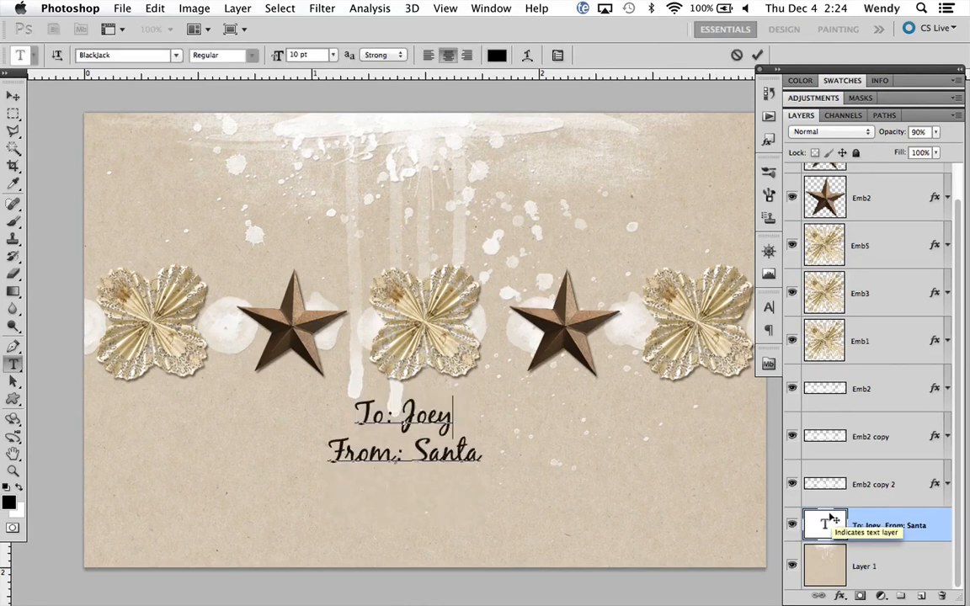
Step: Enlarge the tag text with Free Transform and move it slightly down so it clears the central flower
left_click(893, 520)
key("super+t")
left_click_drag(482, 477, 519, 520)
key("Return")
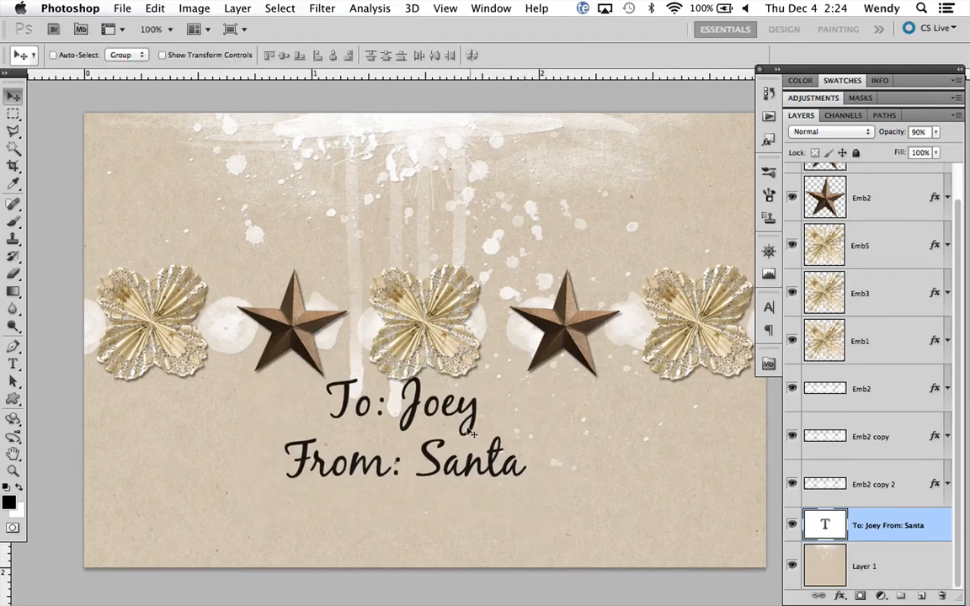
left_click_drag(471, 432, 490, 461)
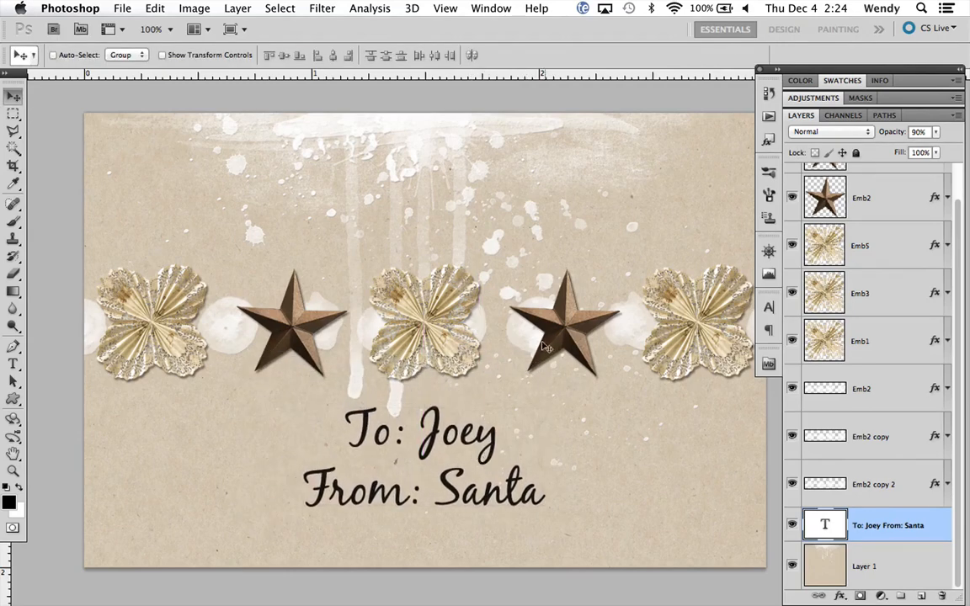
Step: Recolour the tag text with a dark brown sampled from the star
key("i")
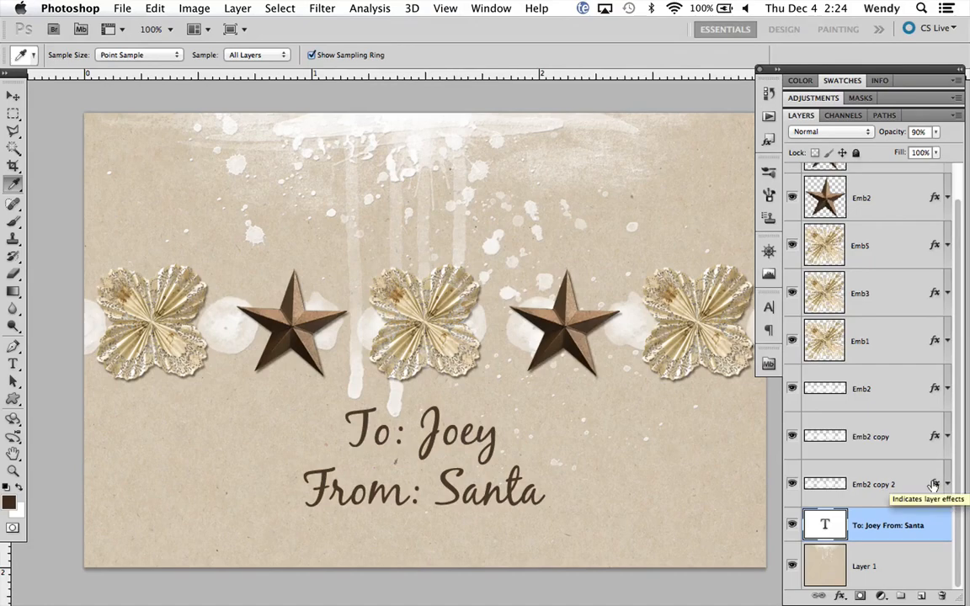
Step: Save a JPEG version of the tag under the name Tag1 in the TUTORIALSUPPLIES folder
key("super+shift+s")
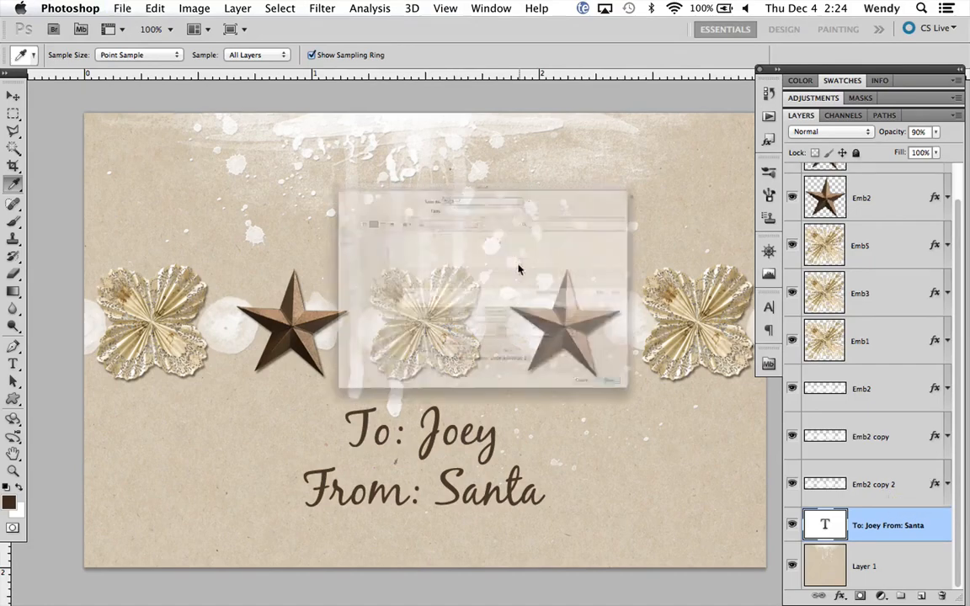
left_click(505, 364)
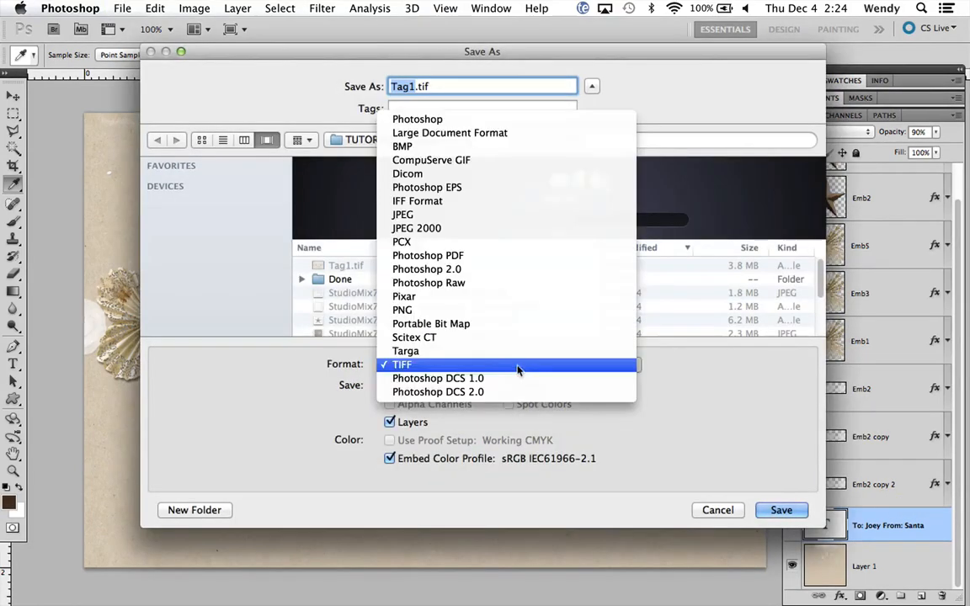
left_click(496, 215)
key("Return")
key("Return")
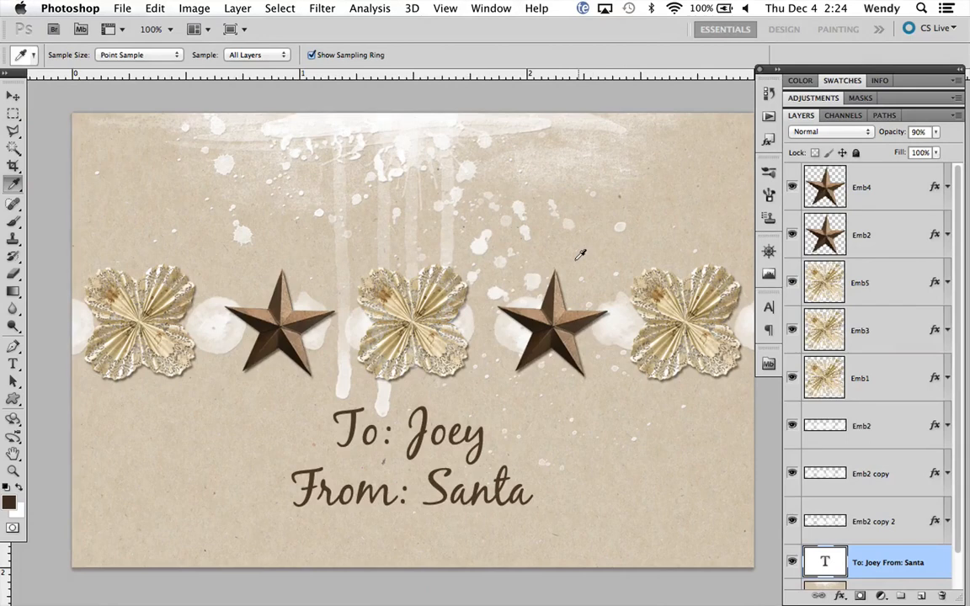
Step: Collapse the WZ_GiftTags_3x2Hz3 action, play the WZ_GiftTags_Collage action and continue past its introductory message
left_click(770, 118)
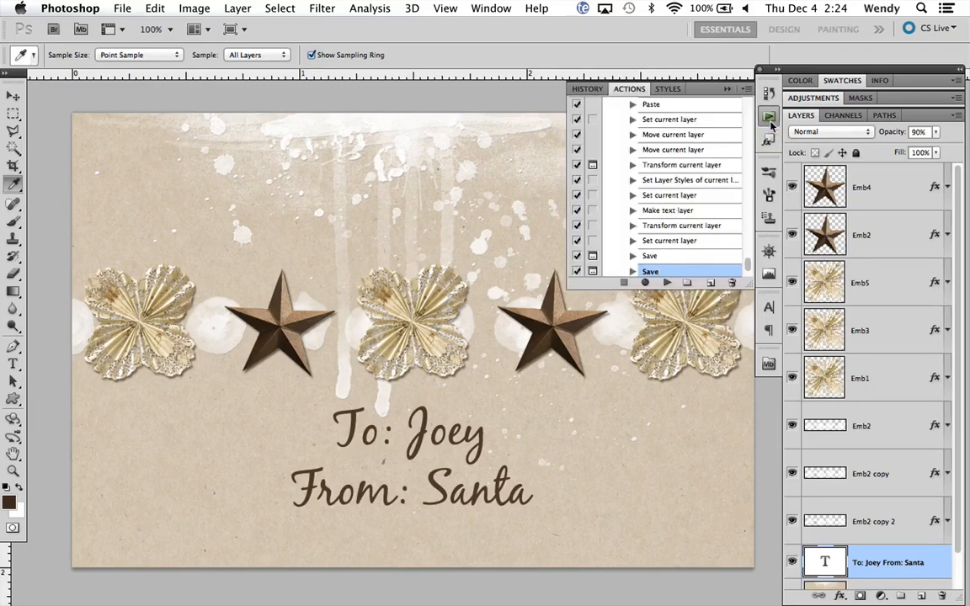
scroll(669, 237, "up", 3)
scroll(681, 232, "down", 15)
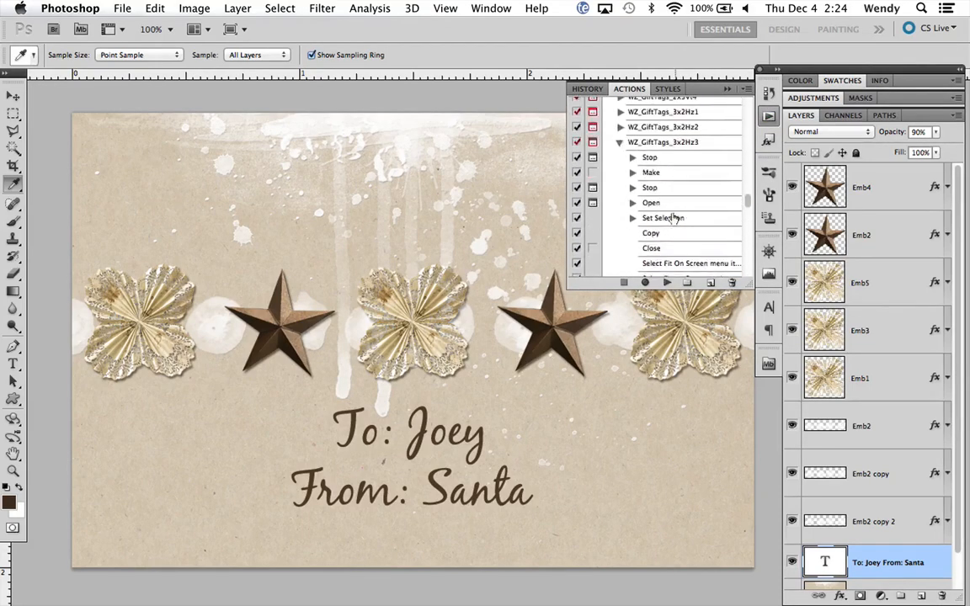
left_click(619, 144)
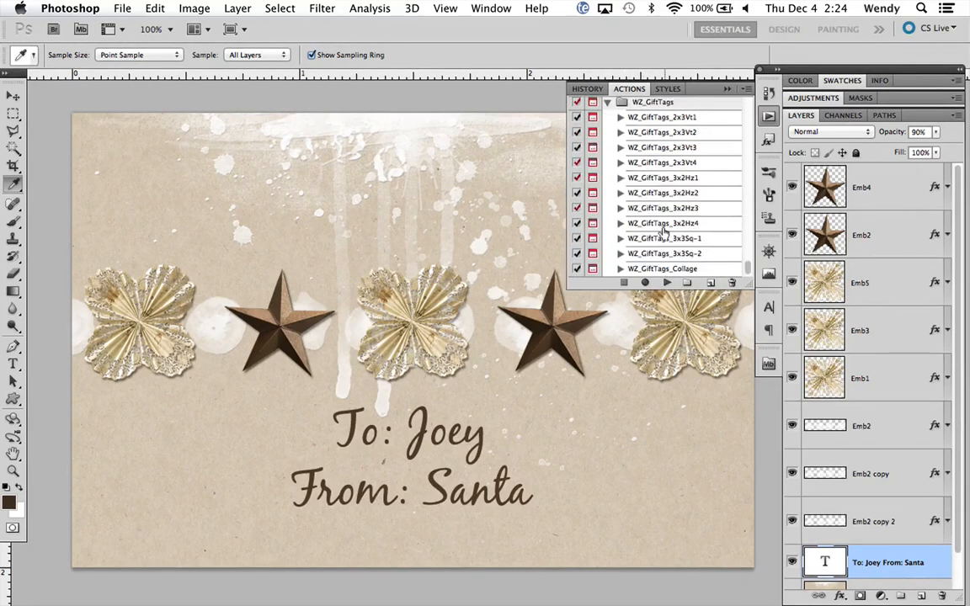
left_click(653, 267)
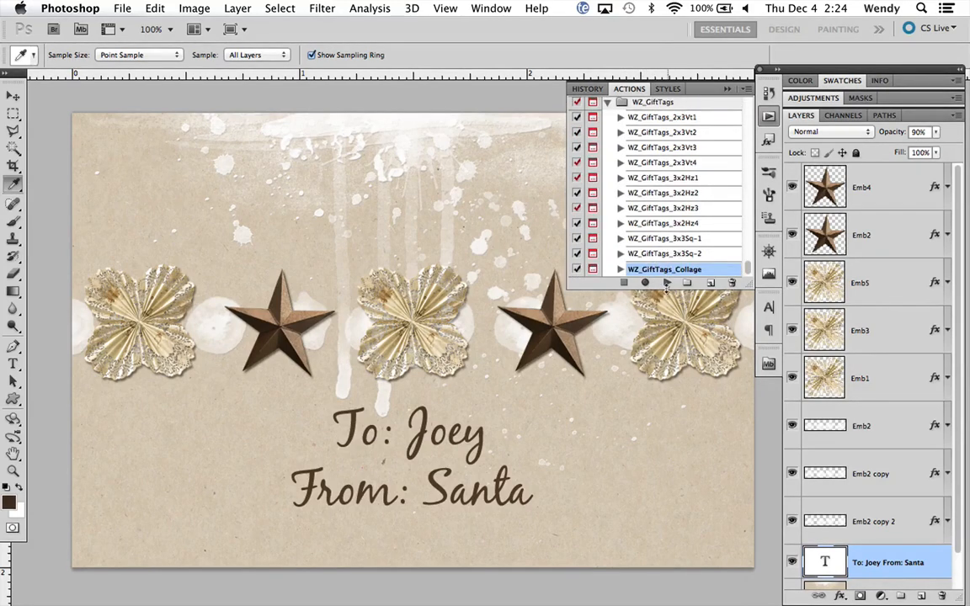
left_click(667, 284)
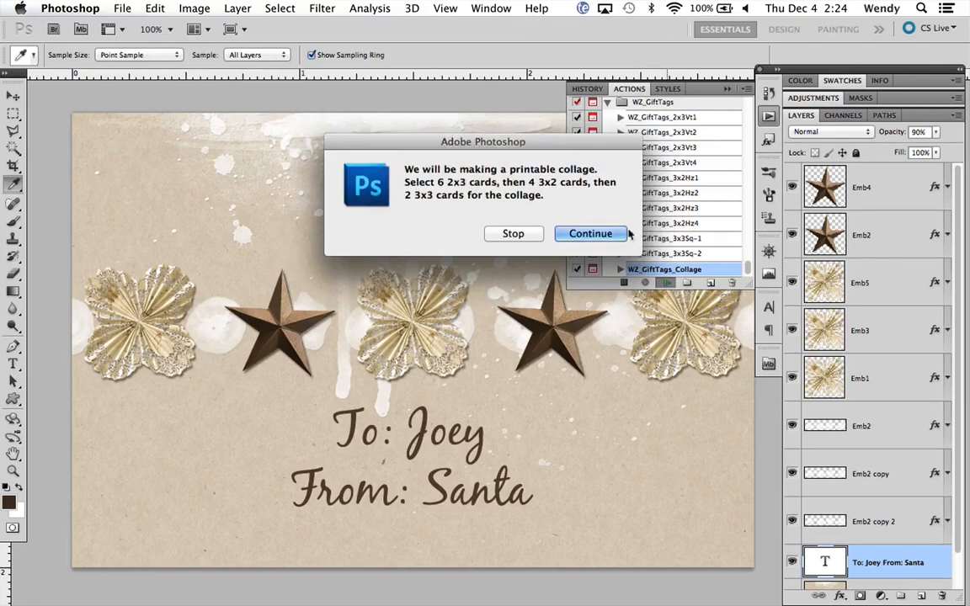
left_click(599, 232)
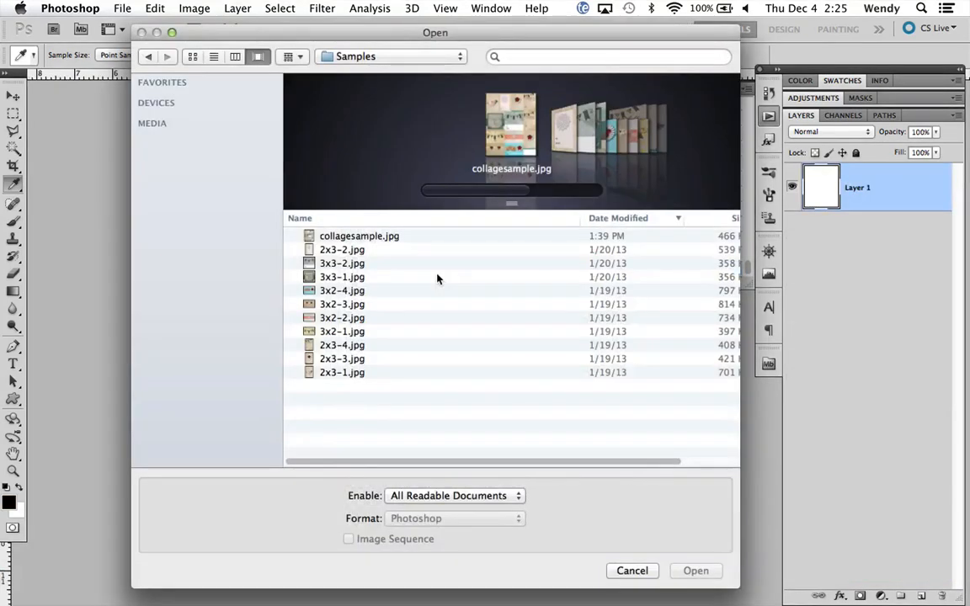
Step: Sort the Samples folder by name and open 2x3-1.jpg through 2x3-4.jpg, plus 2x3-1.jpg and 2x3-2.jpg again, as the collage's six vertical tags
left_click(319, 219)
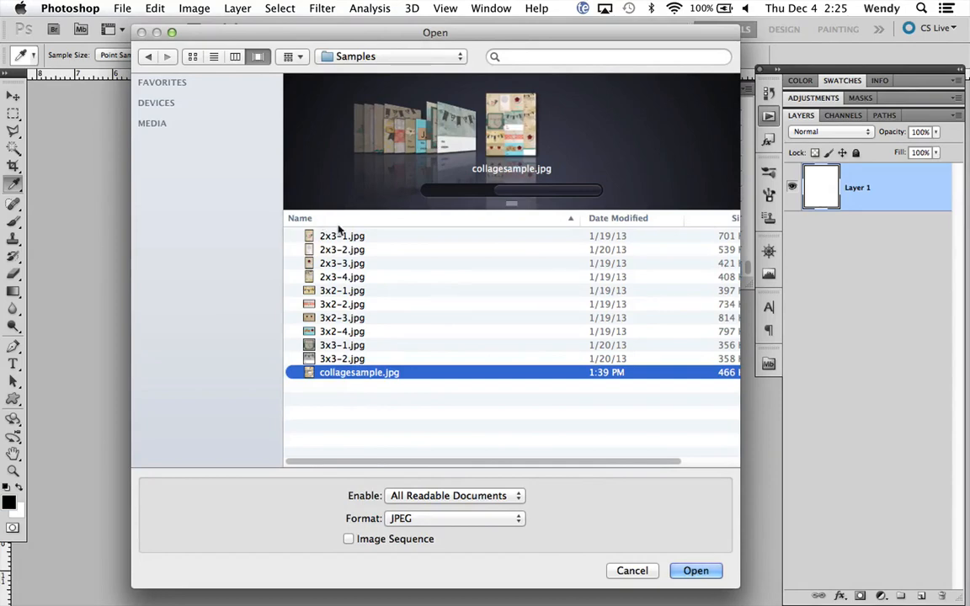
left_click(345, 236)
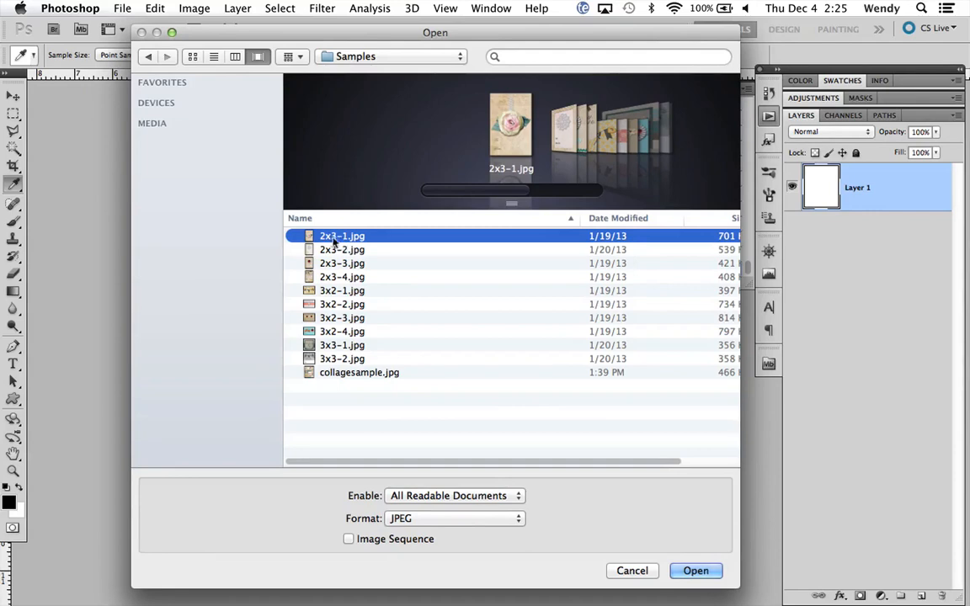
double_click(329, 238)
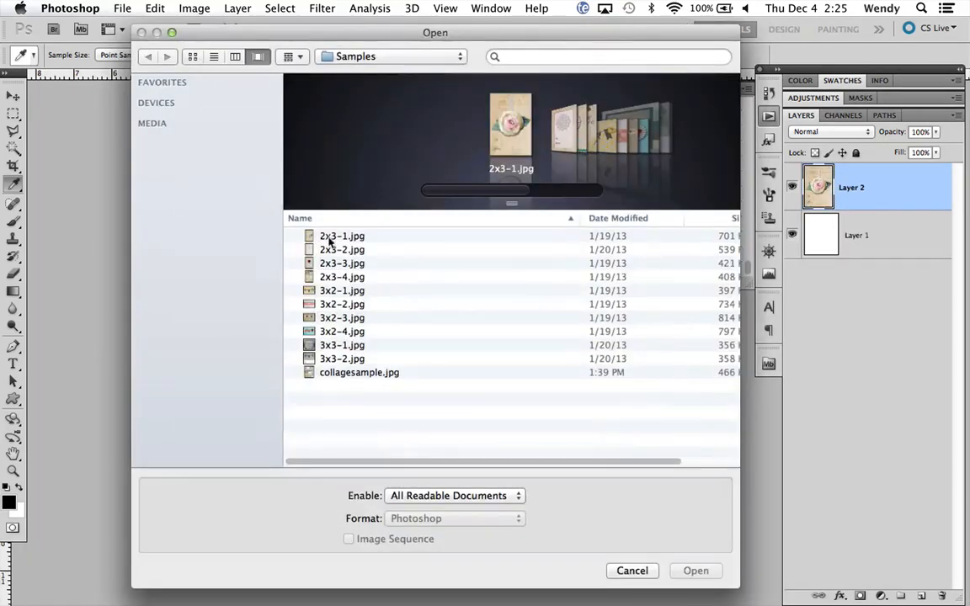
double_click(343, 249)
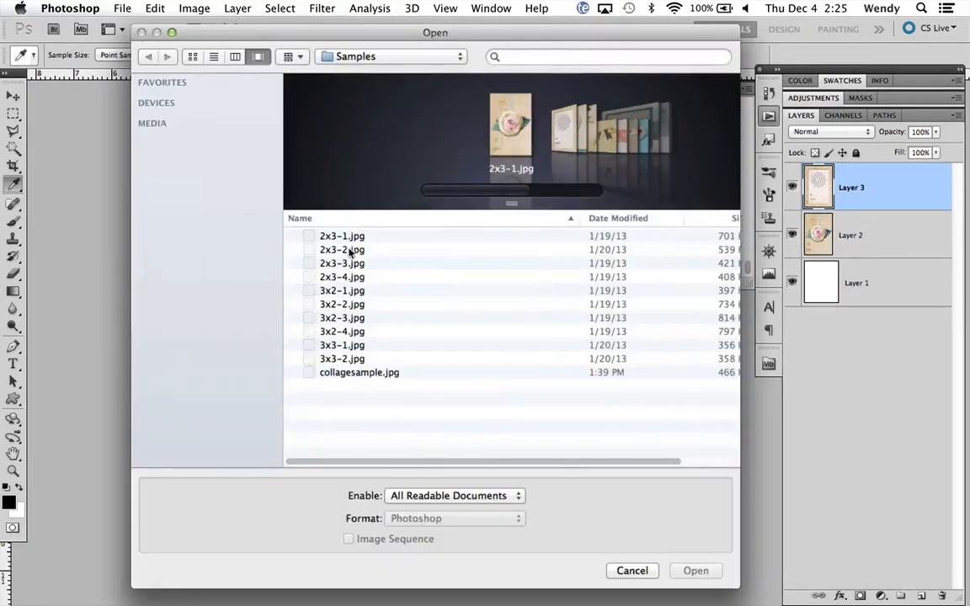
double_click(348, 268)
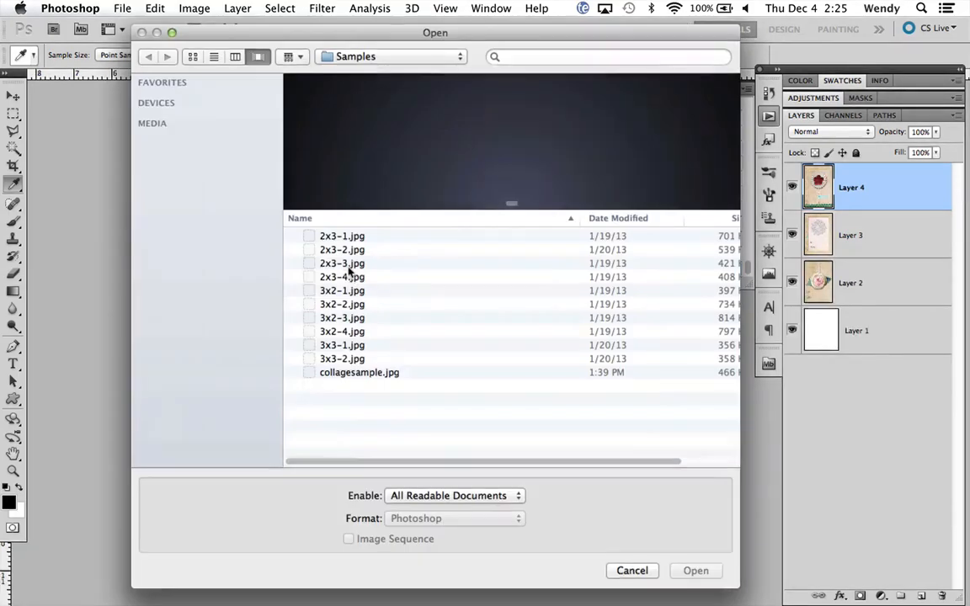
double_click(346, 279)
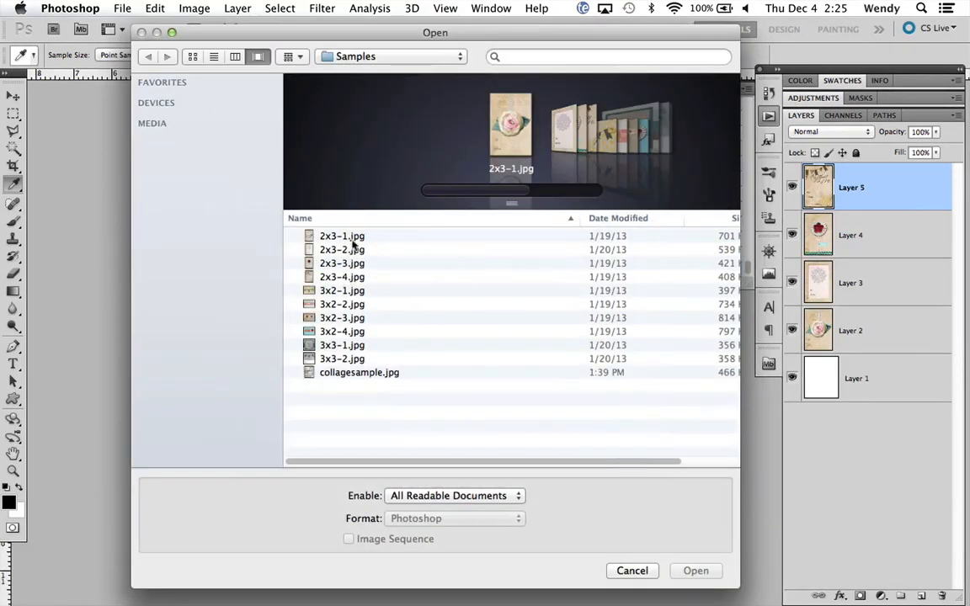
left_click(341, 239)
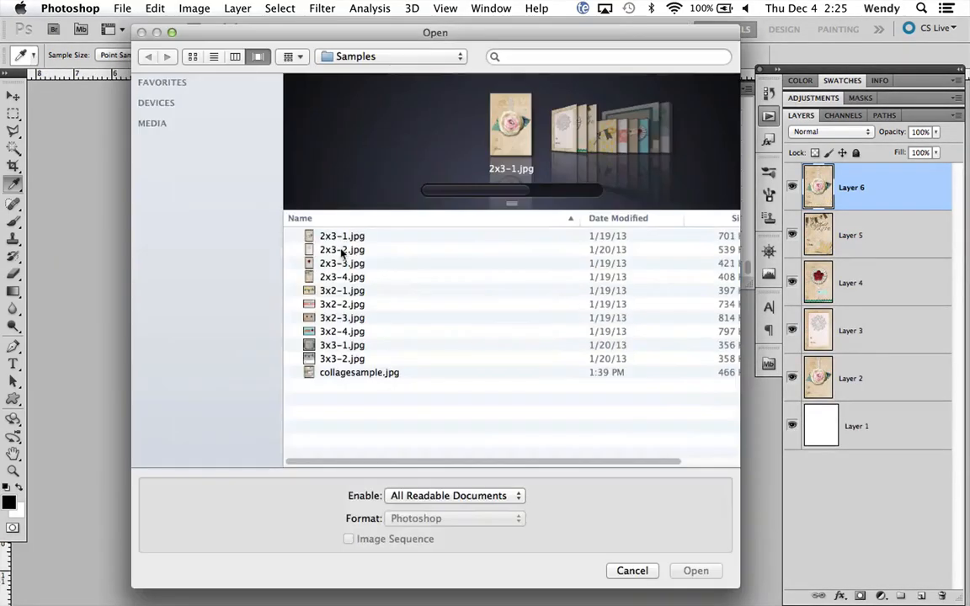
double_click(341, 249)
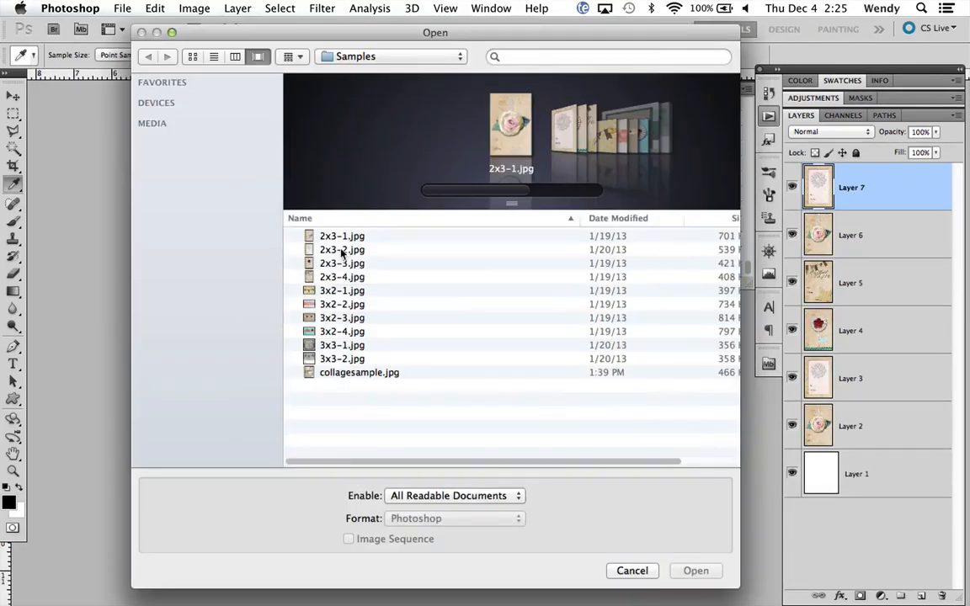
Step: Open 3x2-1.jpg, 3x2-2.jpg, 3x2-3.jpg and 3x2-4.jpg in that order as the collage's four horizontal tags
double_click(341, 294)
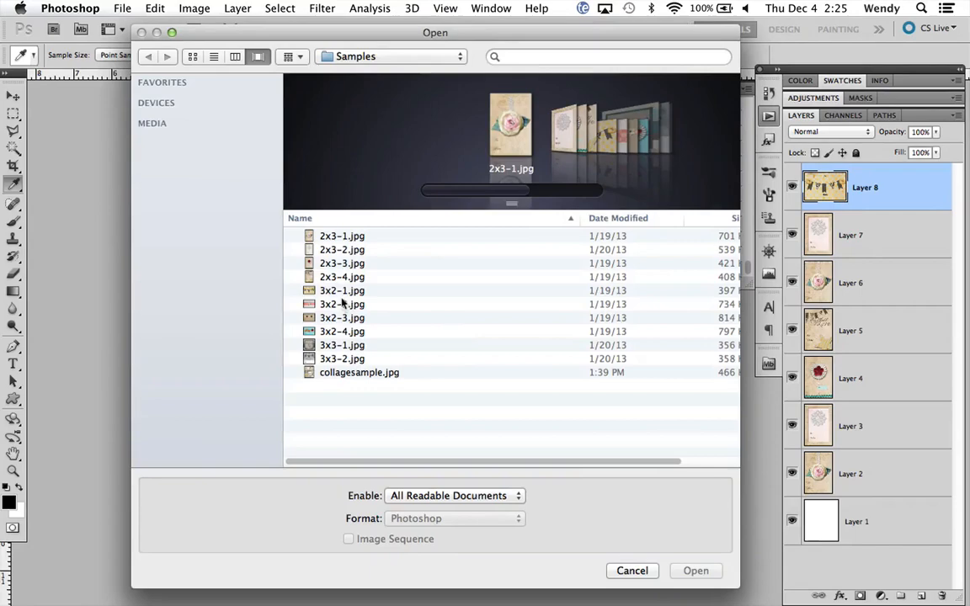
double_click(342, 304)
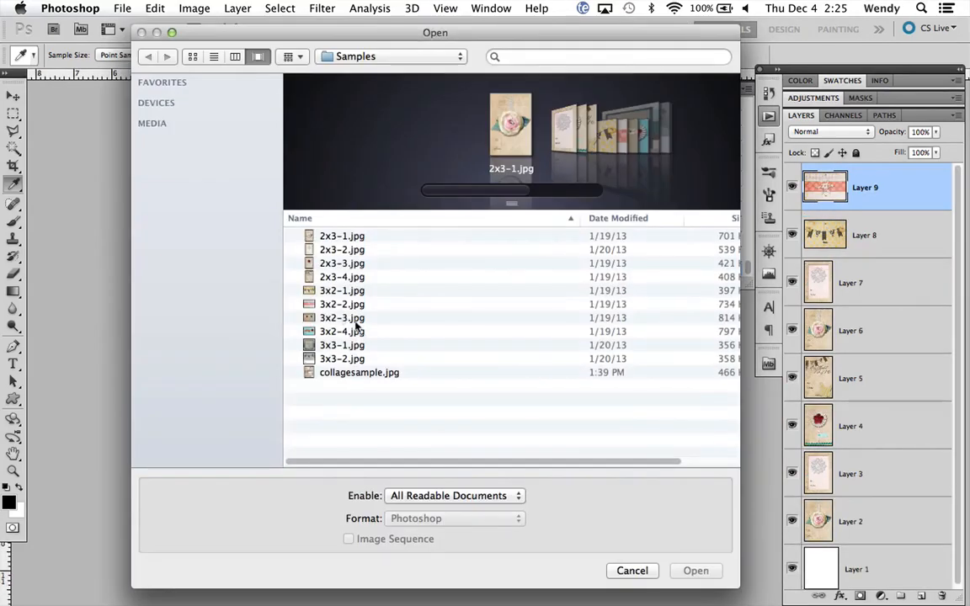
double_click(352, 319)
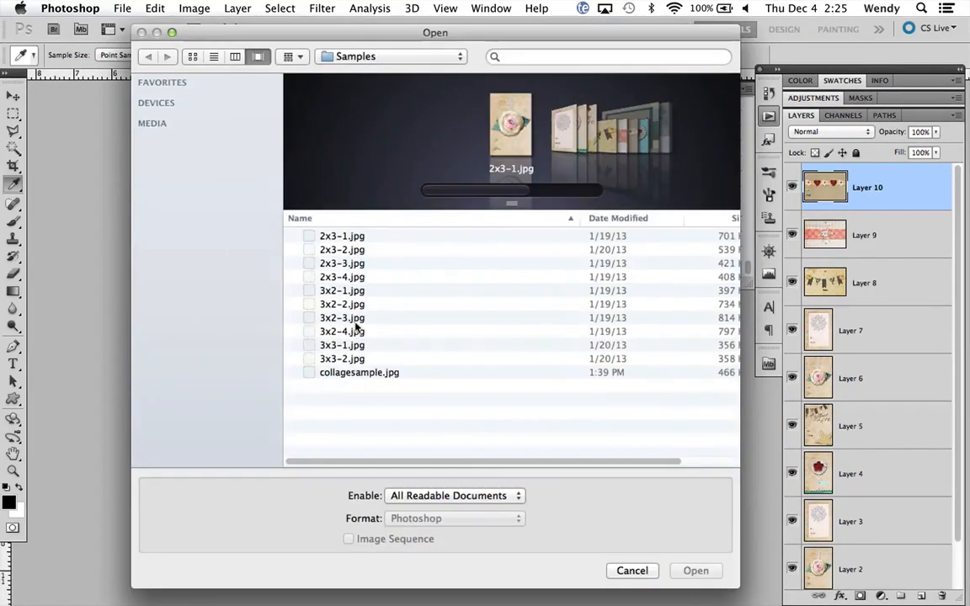
double_click(353, 332)
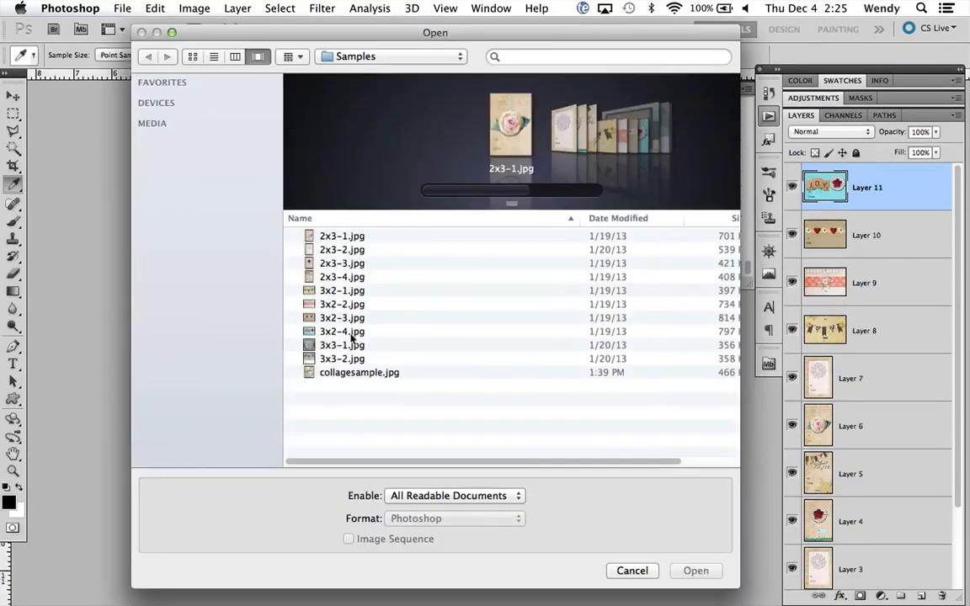
Step: Open 3x3-1.jpg and 3x3-2.jpg as the two square tags and save the collage as the JPEG Untitled-2.jpg in the Samples folder
double_click(347, 345)
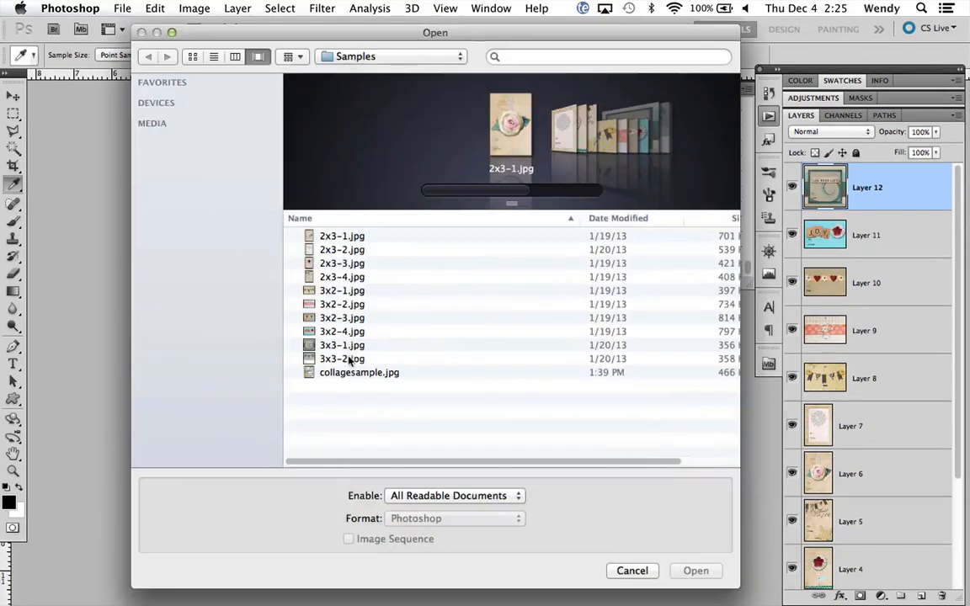
double_click(349, 359)
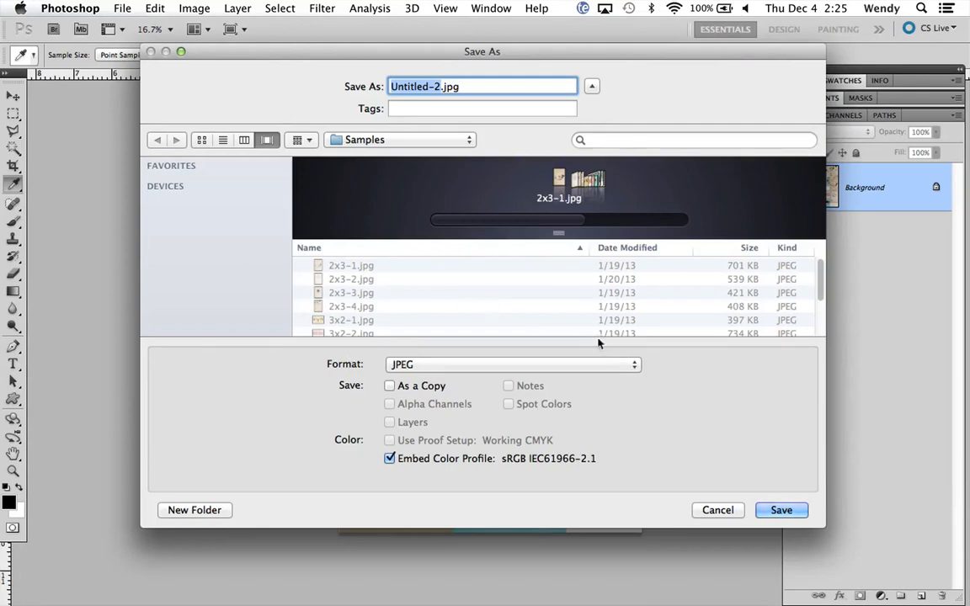
key("Return")
scroll(345, 292, "right", 5)
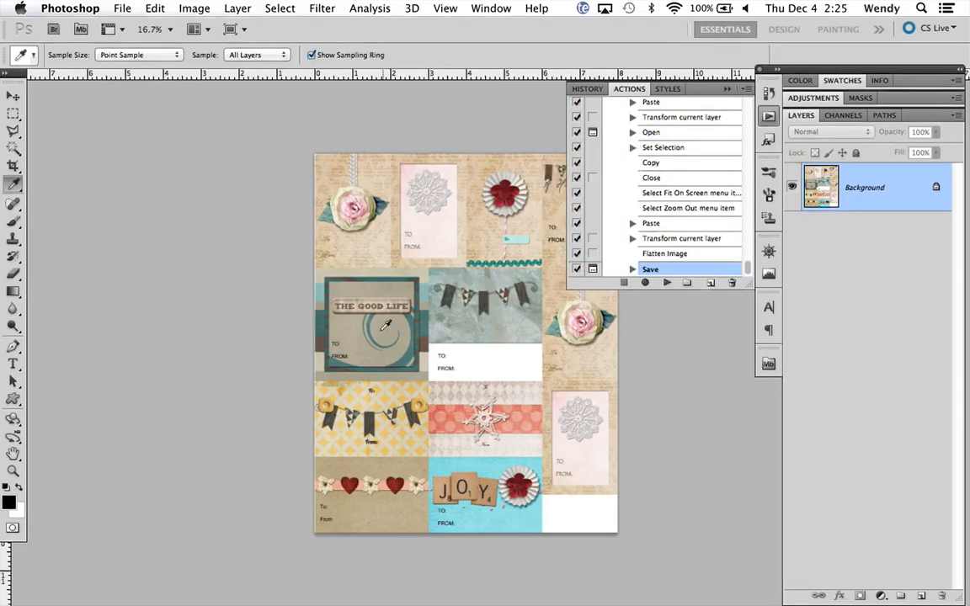